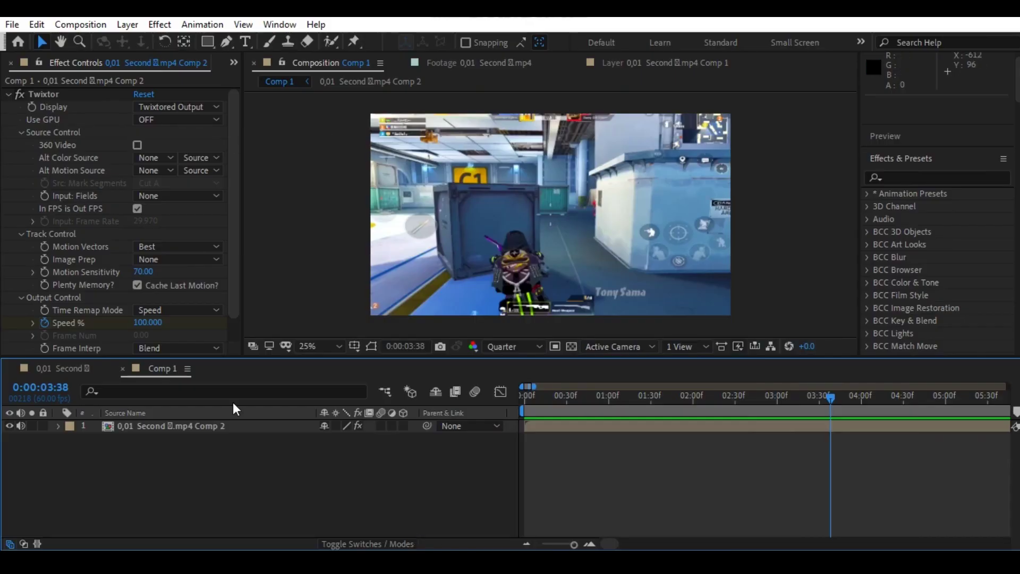
Step: Scrub through the gameplay clip in Comp 1 and preview it from the start
left_click(671, 401)
left_click(845, 403)
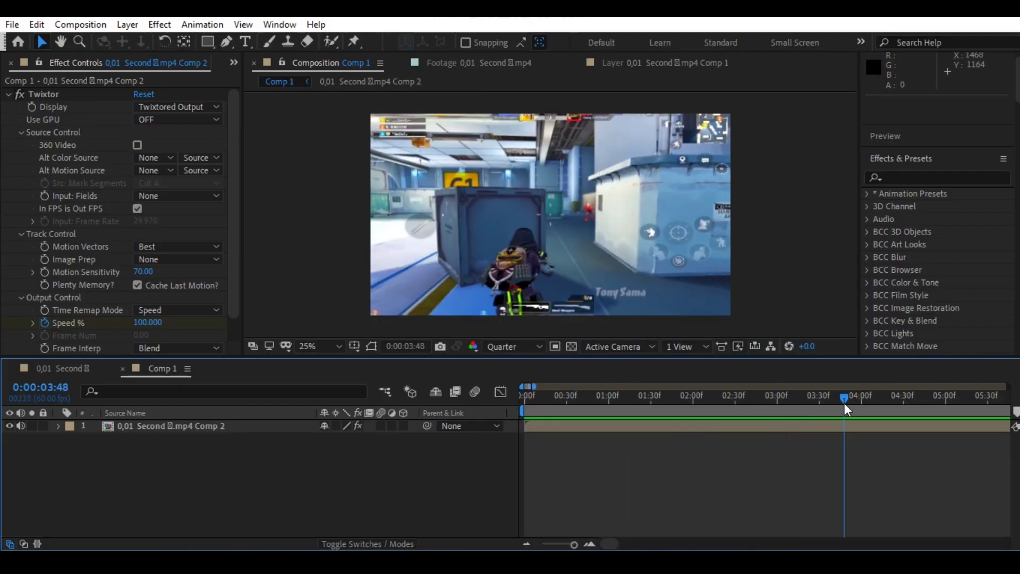
left_click_drag(844, 403, 483, 439)
left_click_drag(608, 392, 421, 448)
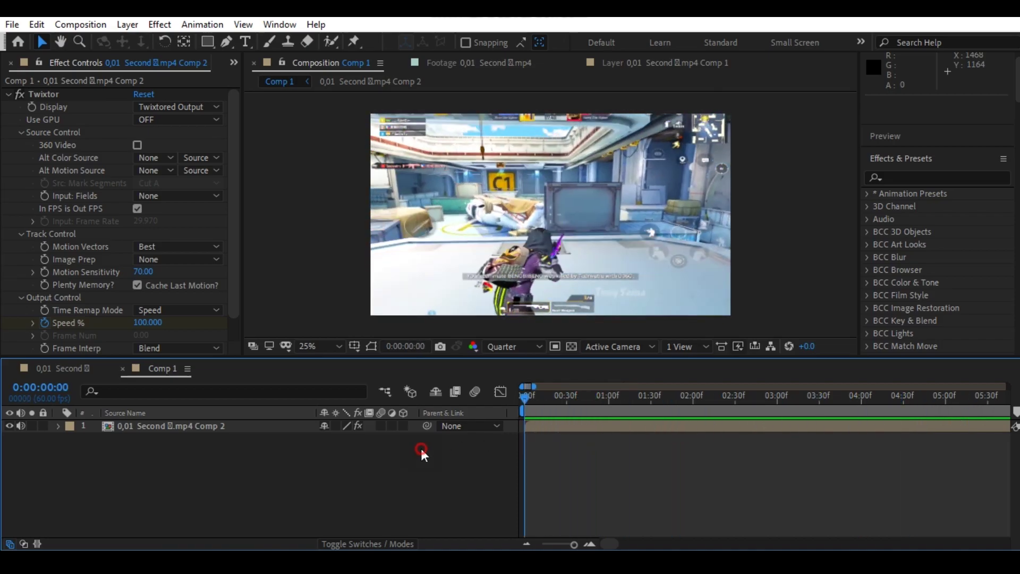
key("space")
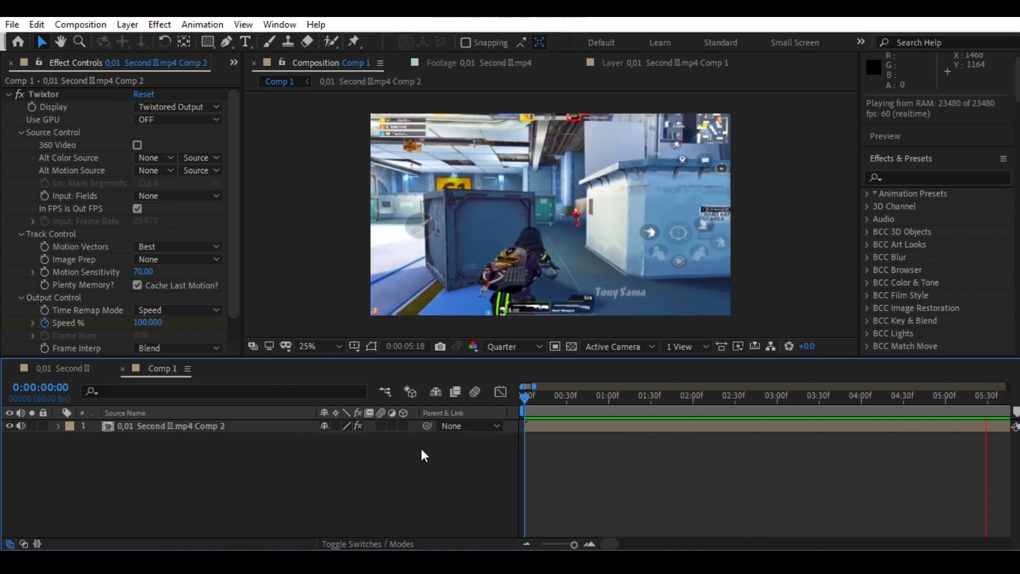
Step: Create a new adjustment layer in Comp 1 above the gameplay clip
right_click(255, 465)
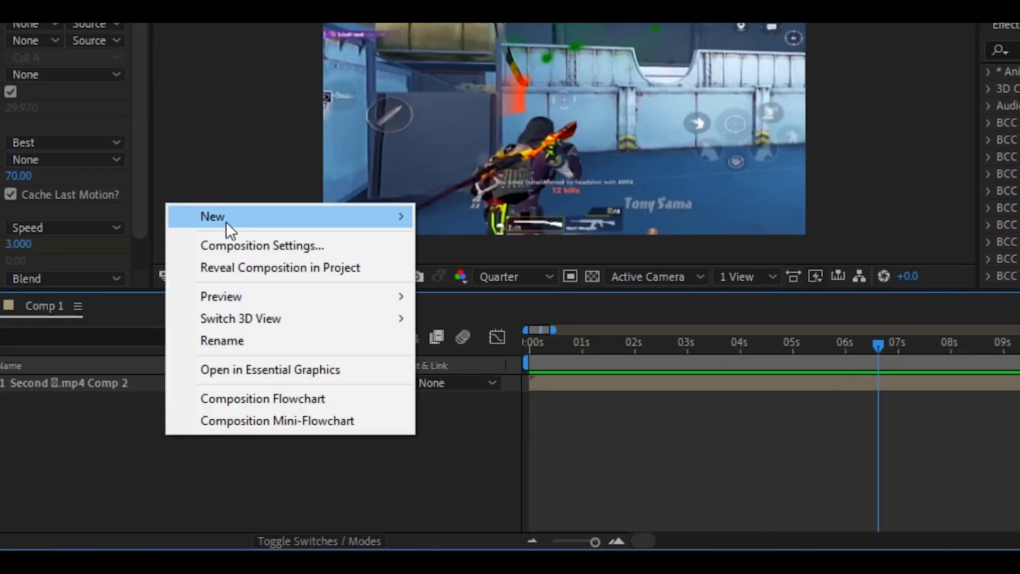
mouse_move(225, 218)
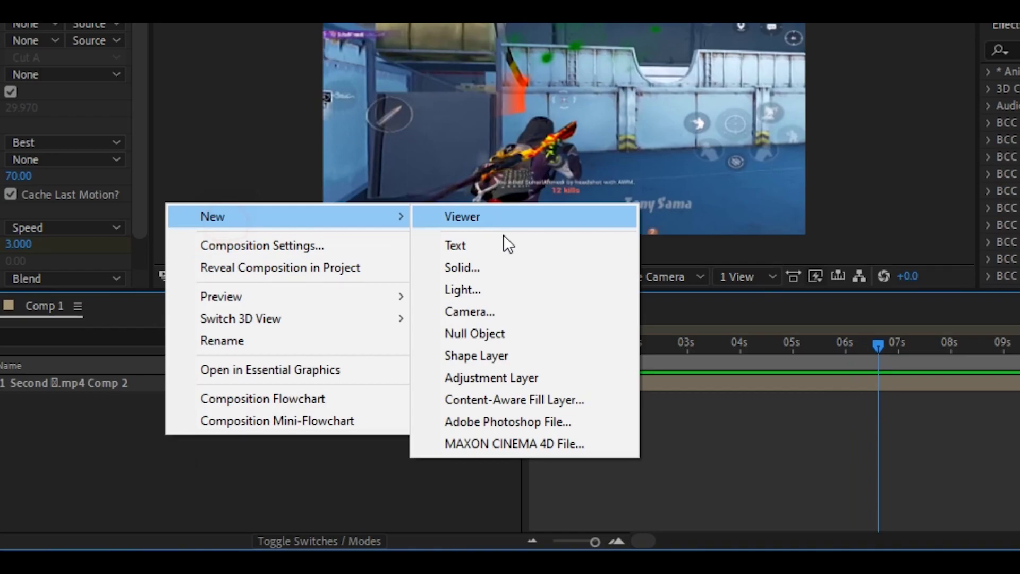
left_click(519, 378)
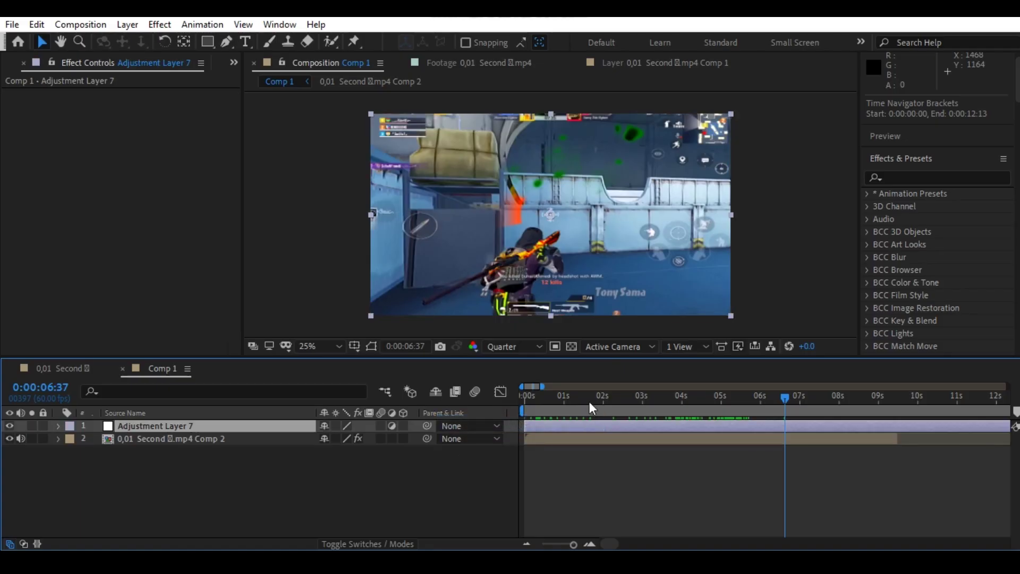
Step: Split the adjustment layer at 0:00:01:40, delete the surplus part and move the remaining piece to start at about 0:00:04:54
key("Home")
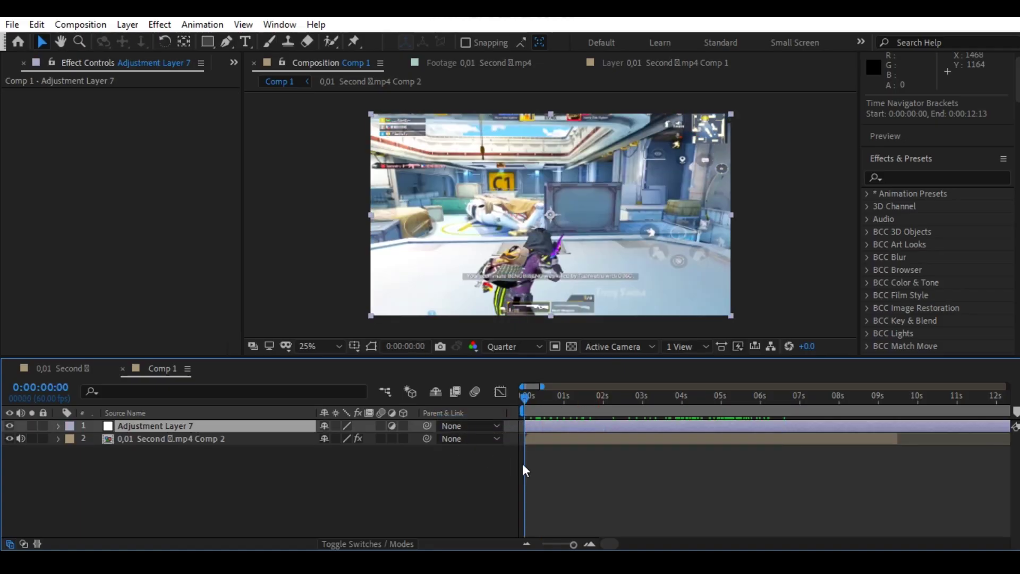
key("space")
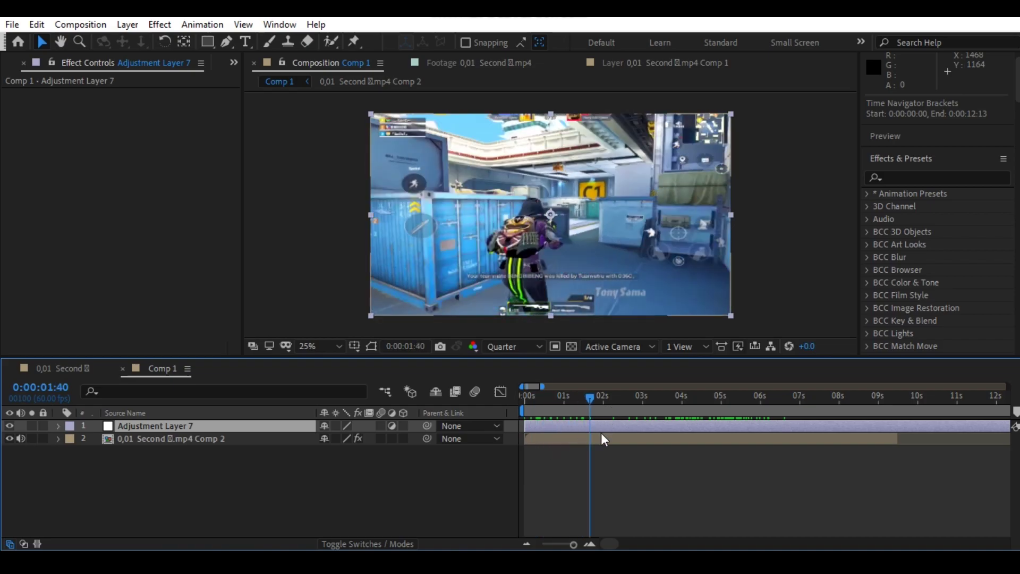
key("ctrl+shift+d")
key("Delete")
left_click_drag(578, 429, 768, 426)
left_click(703, 411)
left_click_drag(702, 412, 761, 431)
Step: Find the Video Copilot Twitch effect and apply it to the adjustment layer
left_click(929, 178)
type("t")
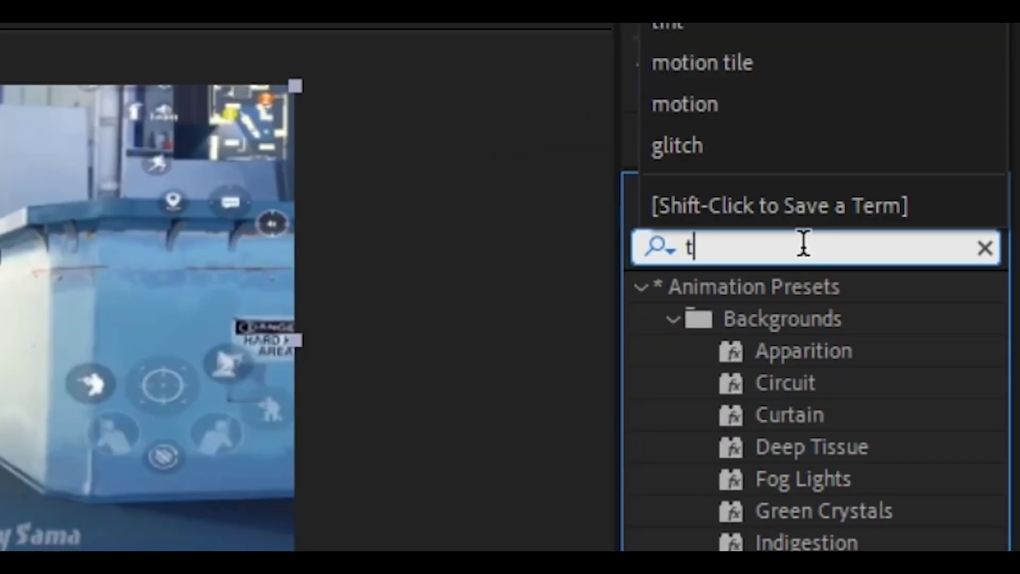
type("witch")
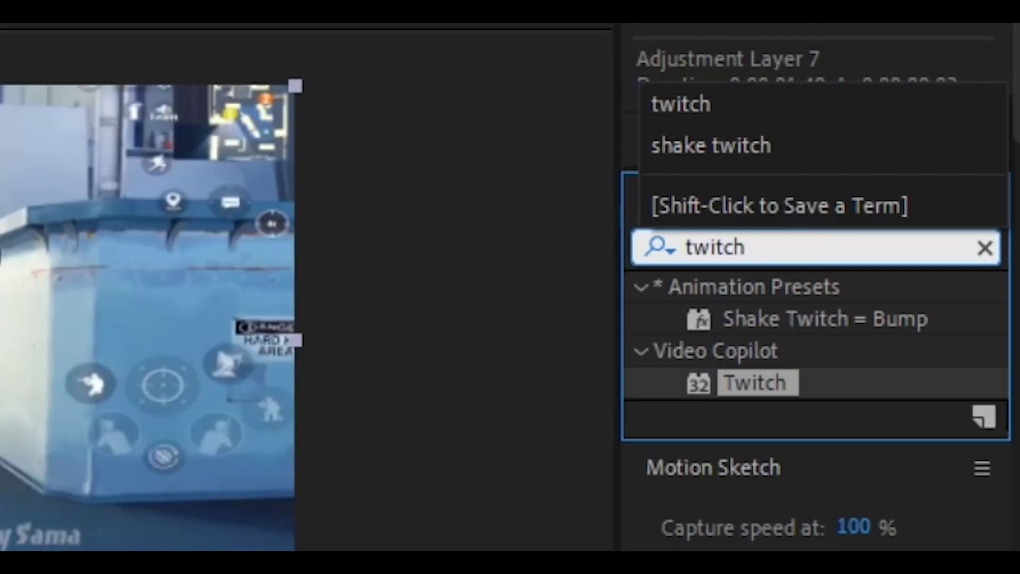
left_click_drag(774, 387, 760, 429)
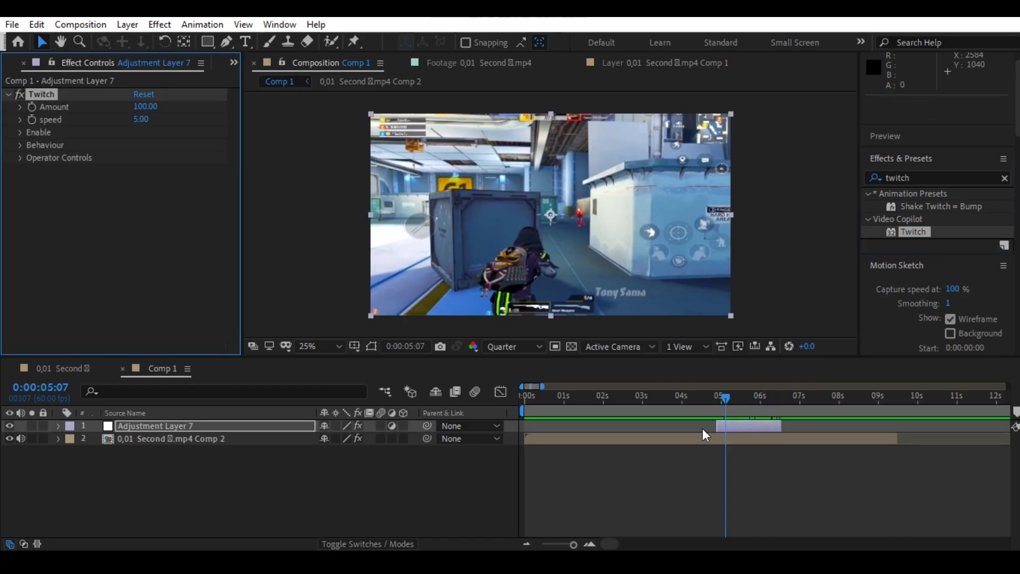
Step: Start keyframing Twitch Amount at the adjustment layer's start, 0:00:04:54, with a value of 0
left_click(590, 544)
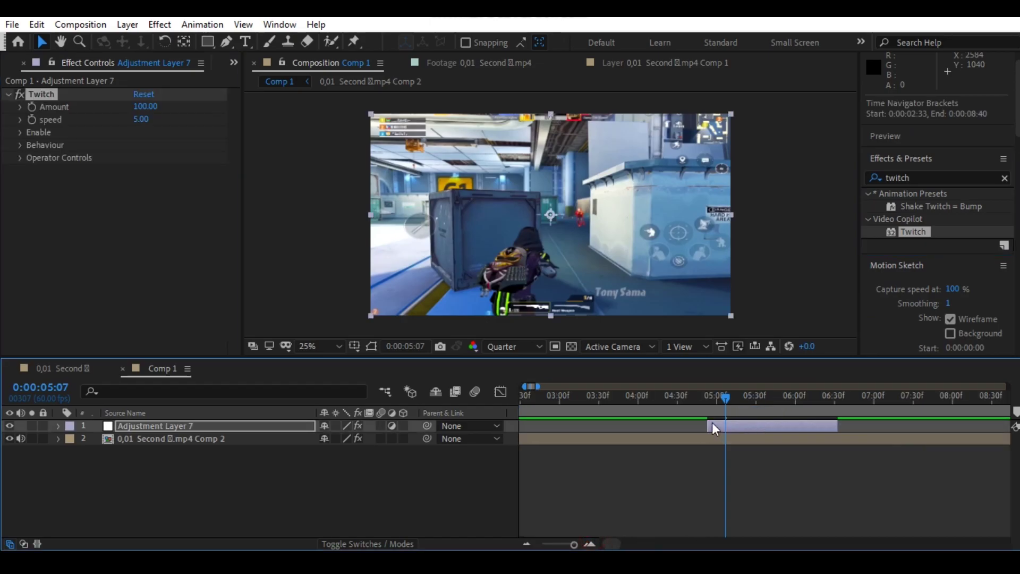
left_click(706, 407)
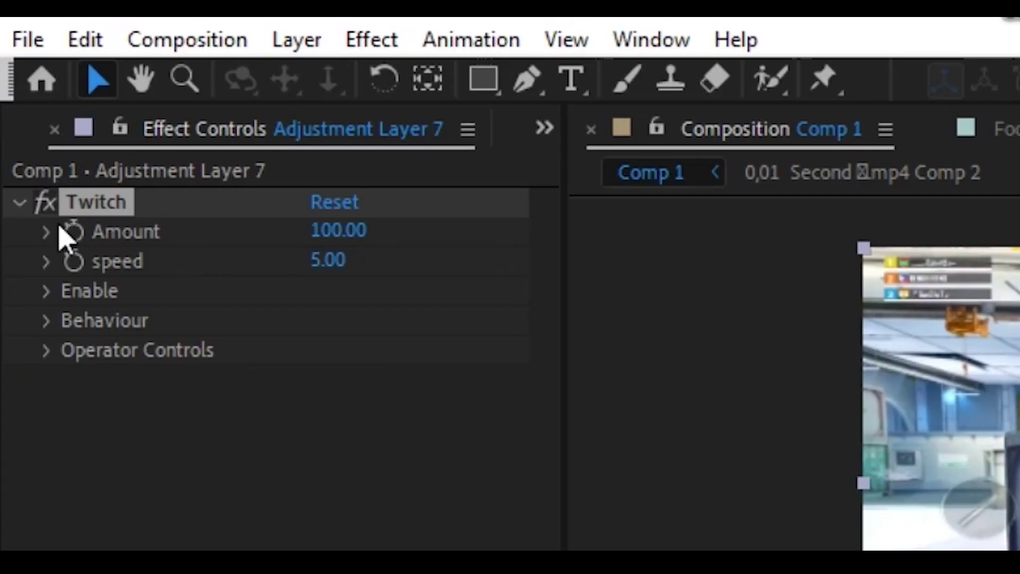
left_click(32, 107)
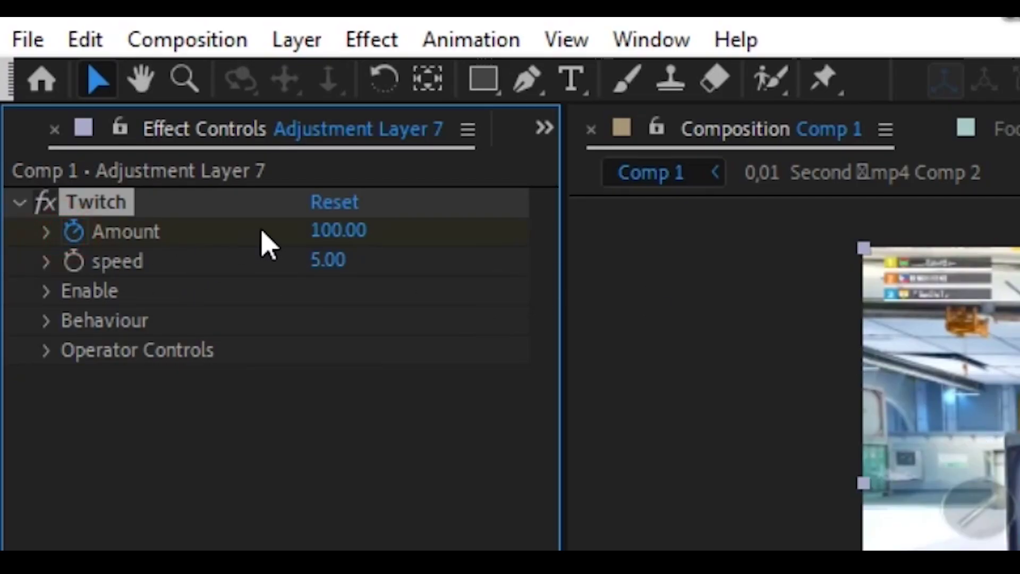
left_click(324, 230)
type("0")
key("Return")
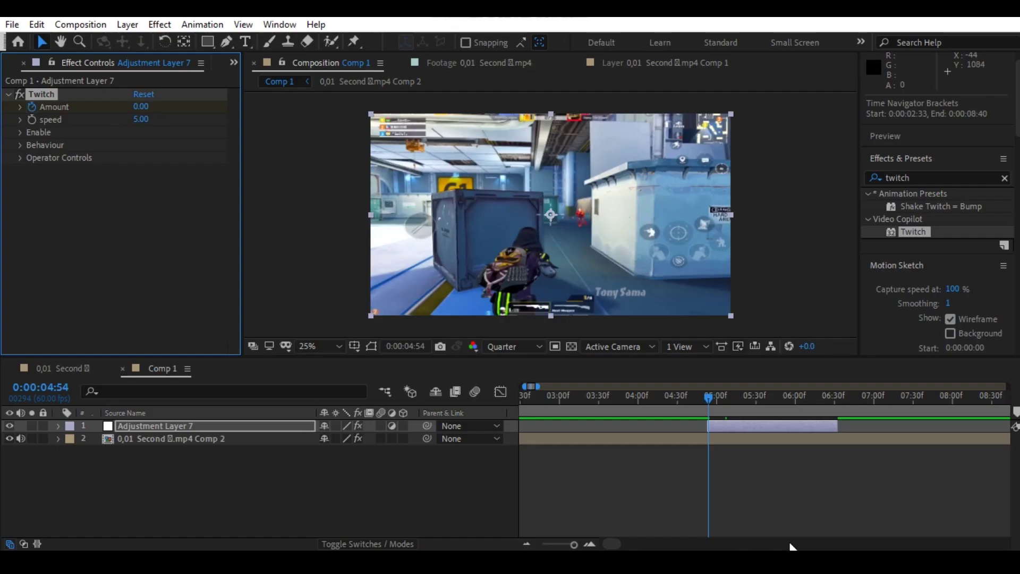
Step: Keyframe Twitch Amount at 50 at 0:00:05:44 and at 0 at 0:00:06:31 near the layer's end
left_click(770, 400)
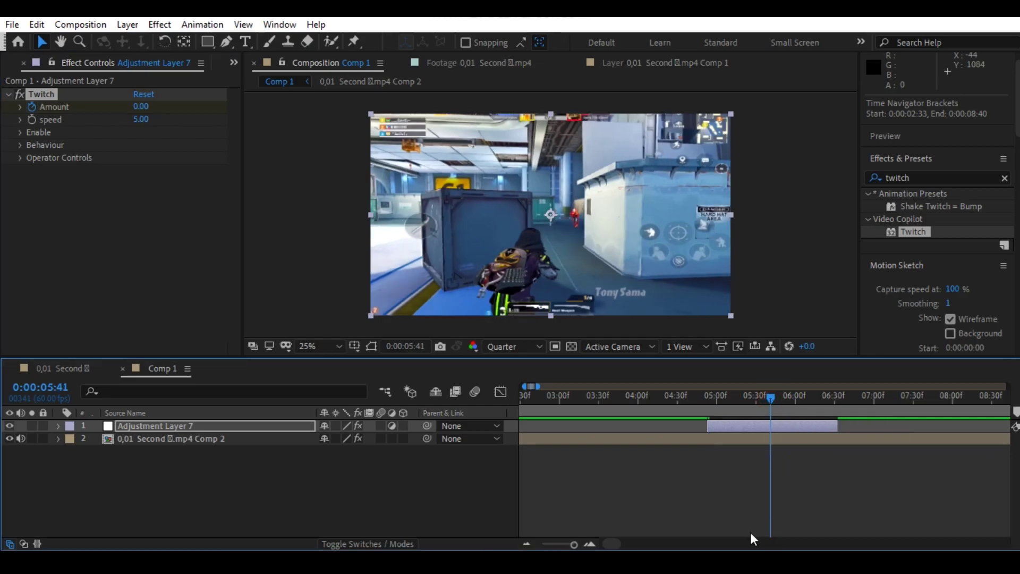
left_click(141, 107)
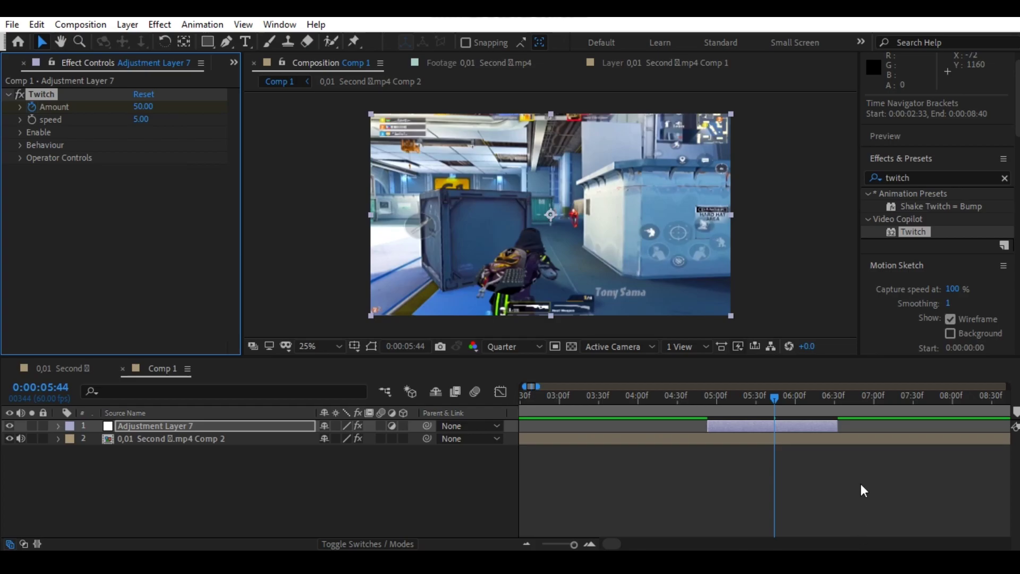
left_click_drag(803, 408, 836, 435)
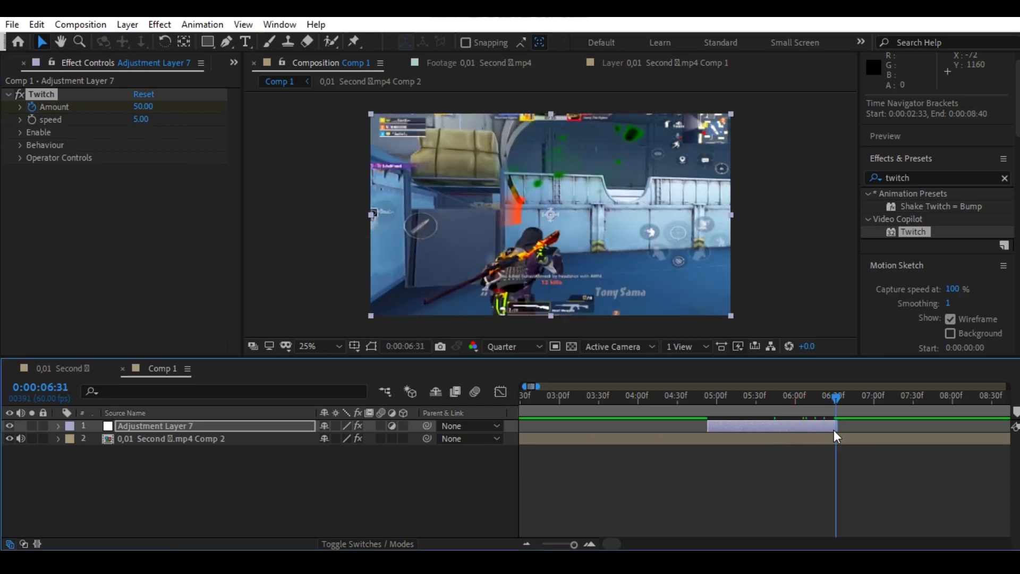
left_click(143, 107)
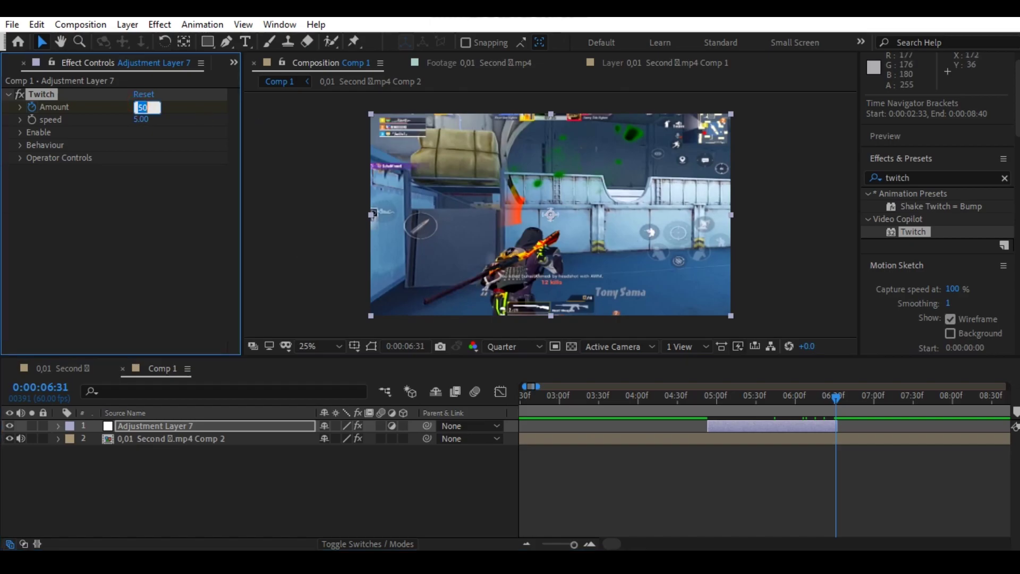
type("00")
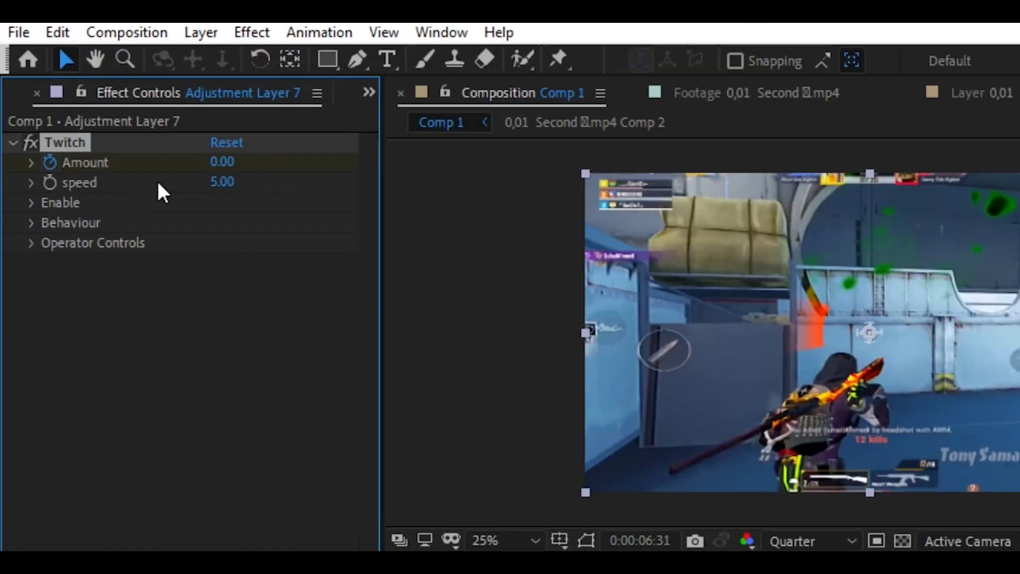
Step: Set the Twitch speed to 1800 and enable its Slide and Light operators
left_click(139, 115)
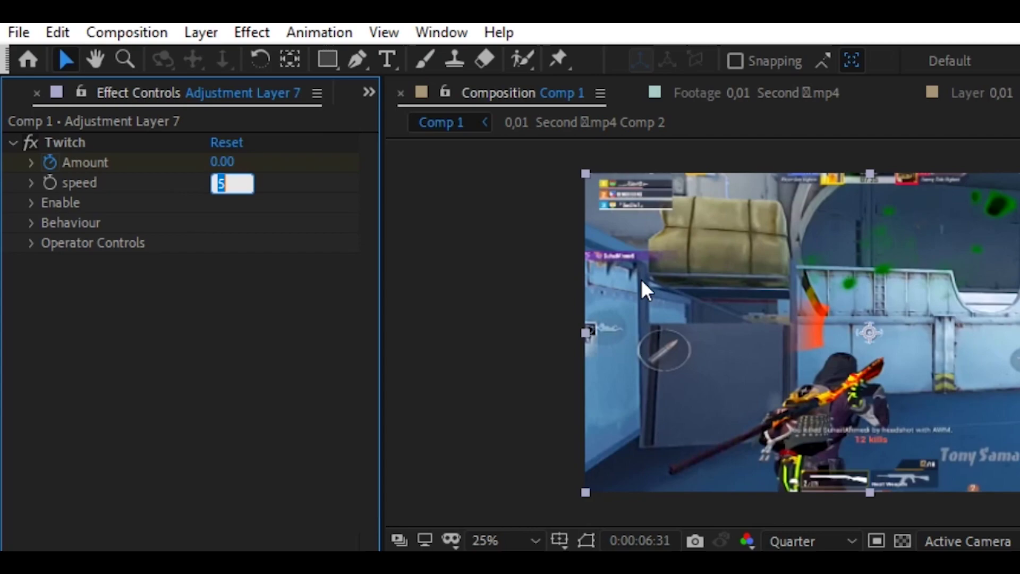
key("Return")
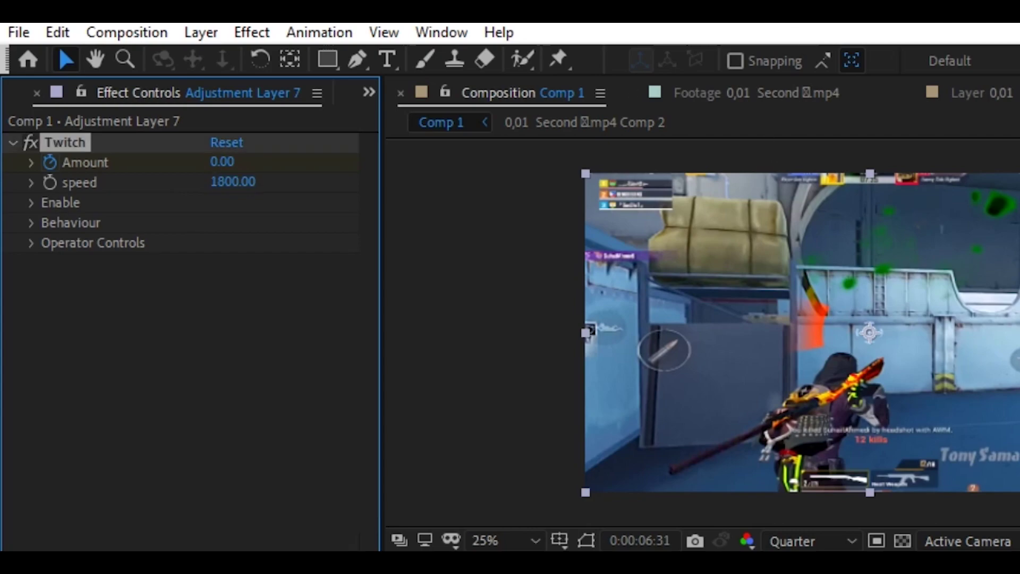
left_click(31, 203)
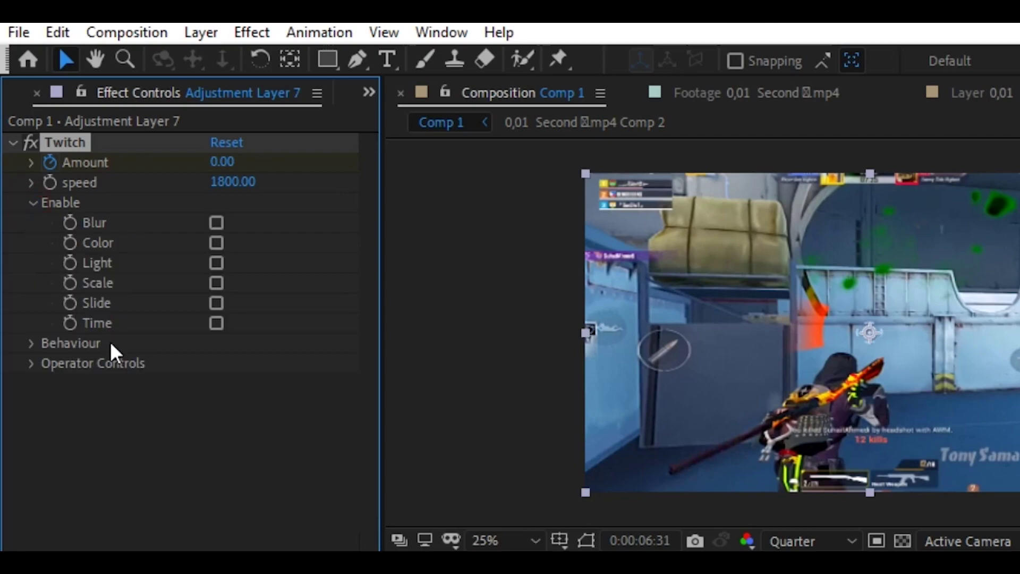
left_click(95, 297)
left_click(212, 309)
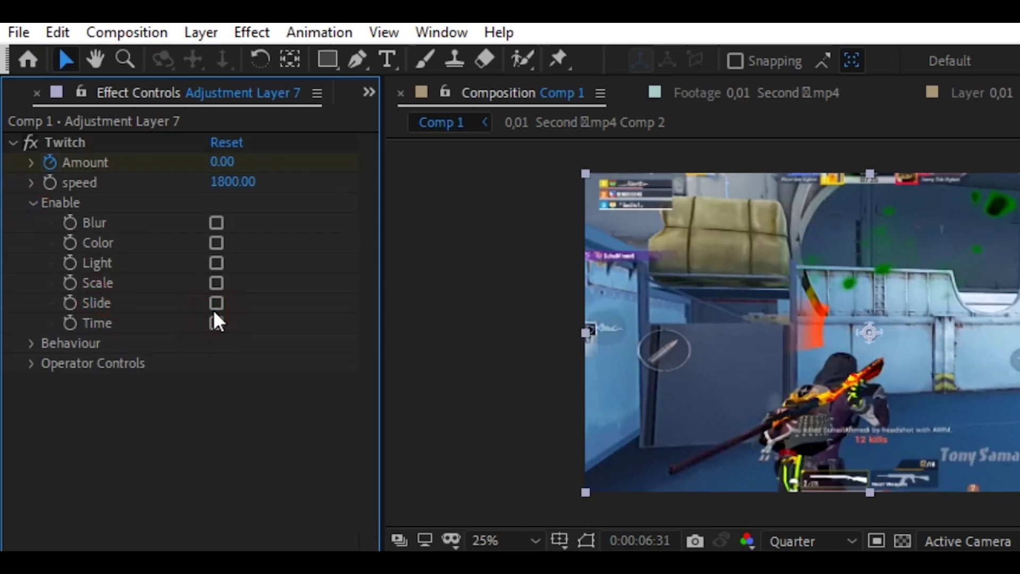
left_click(217, 303)
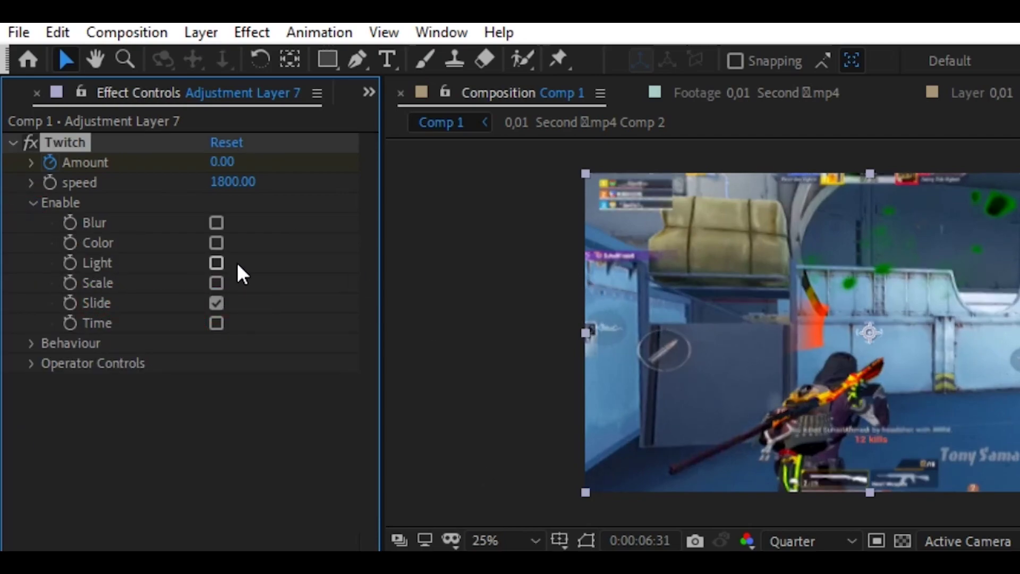
left_click(31, 203)
Step: Open the Slide Spread value in the Twitch operator controls for editing
left_click(32, 243)
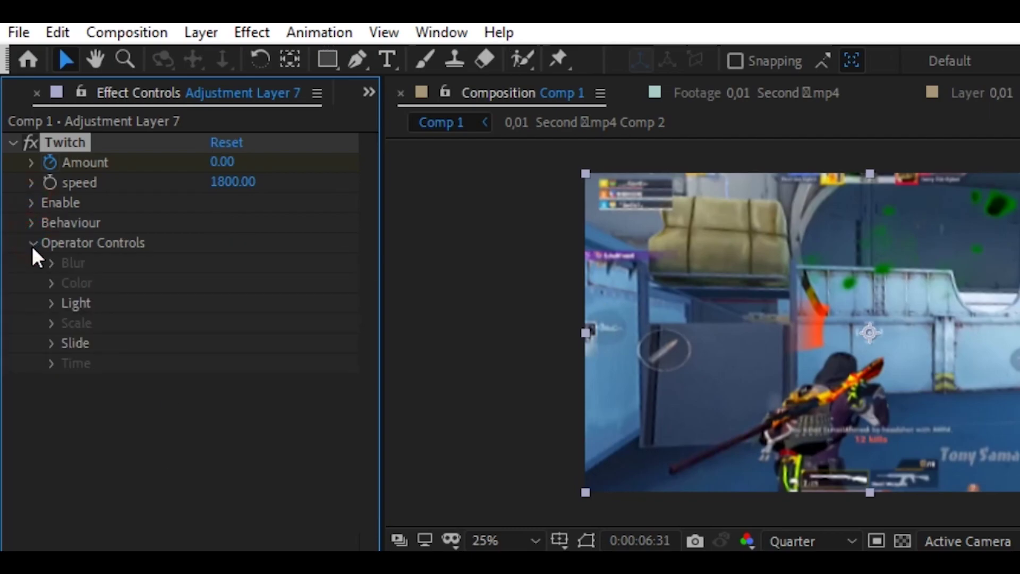
left_click(52, 343)
left_click(224, 423)
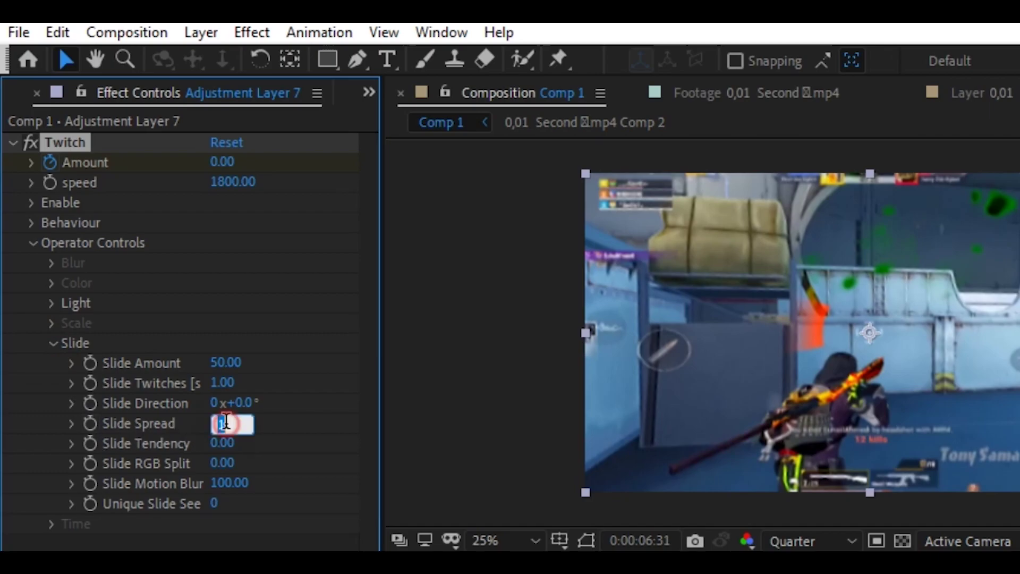
left_click(273, 435)
left_click(53, 344)
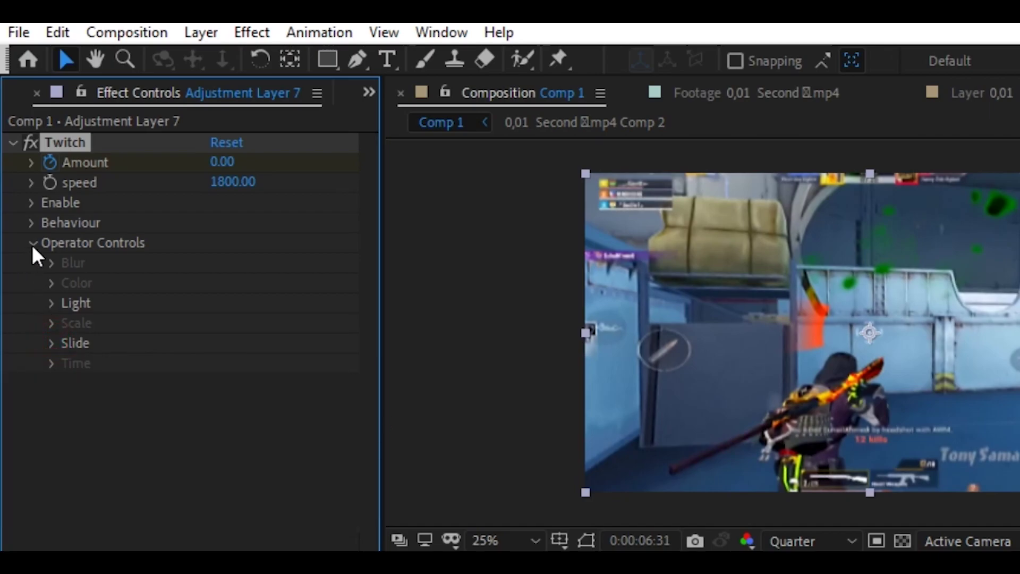
left_click(32, 243)
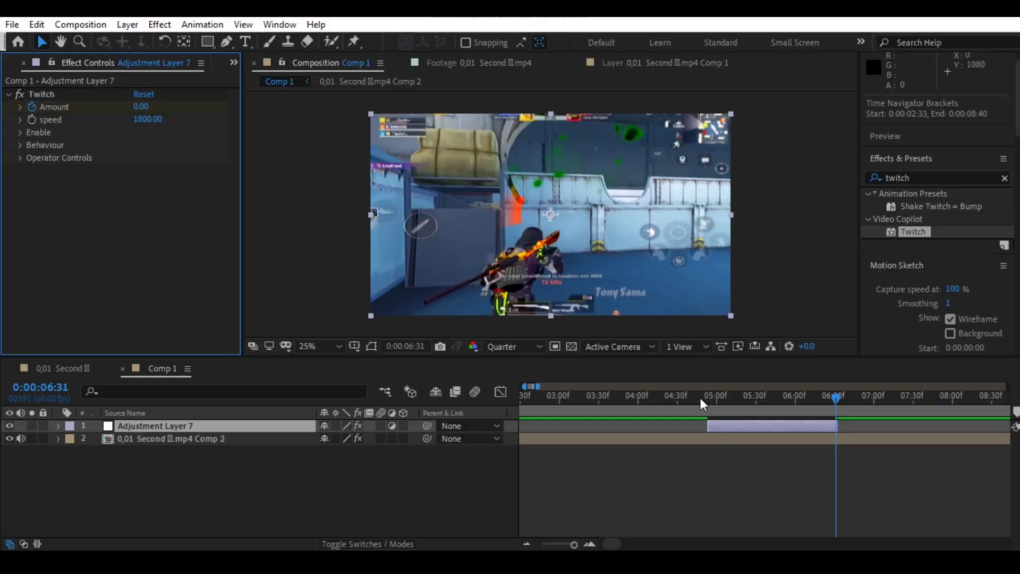
Step: Reveal the adjustment layer's keyframes and apply Easy Ease to all three Twitch Amount keyframes
left_click(749, 426)
key("u")
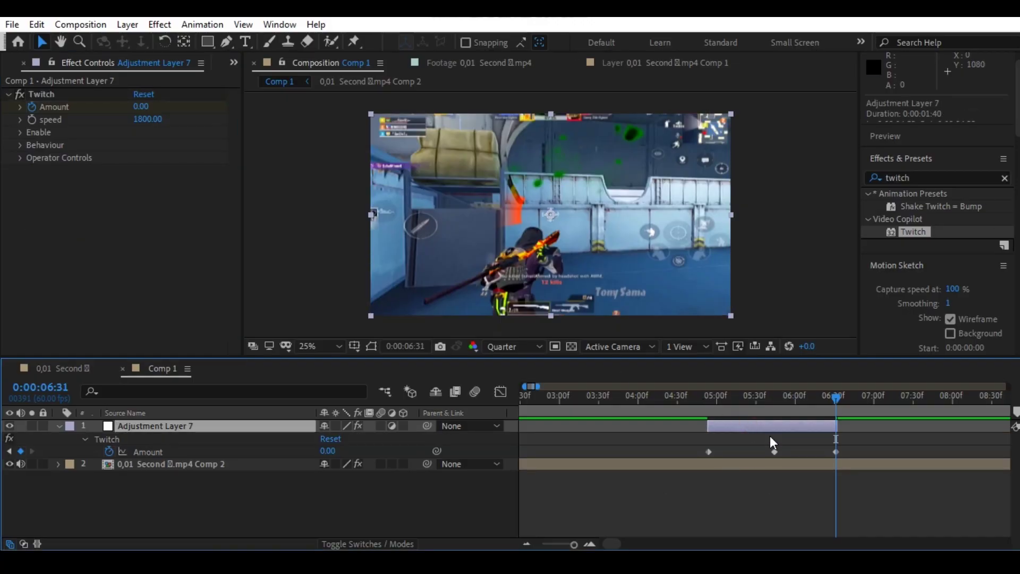
left_click_drag(868, 441, 691, 486)
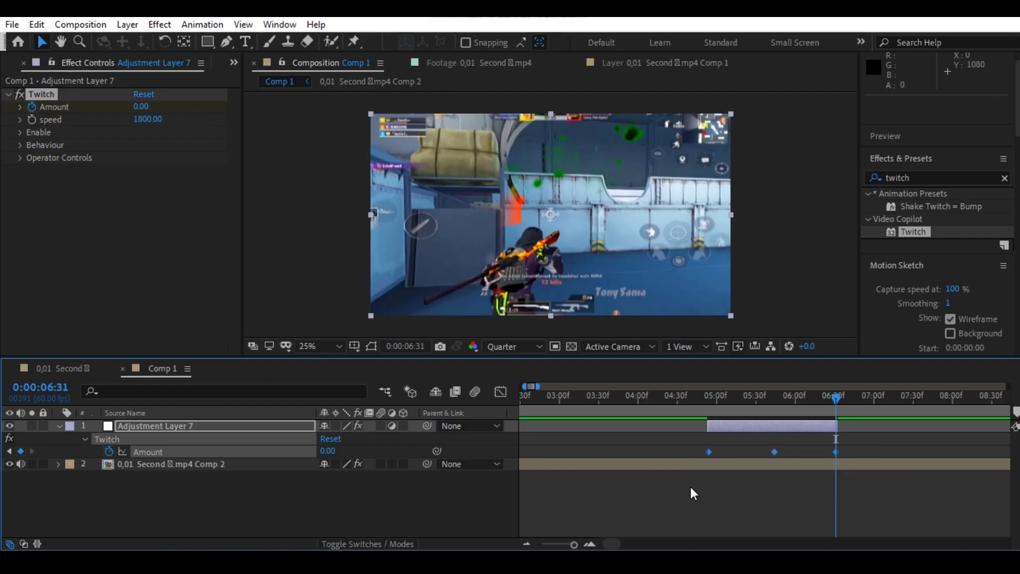
key("F9")
key("u")
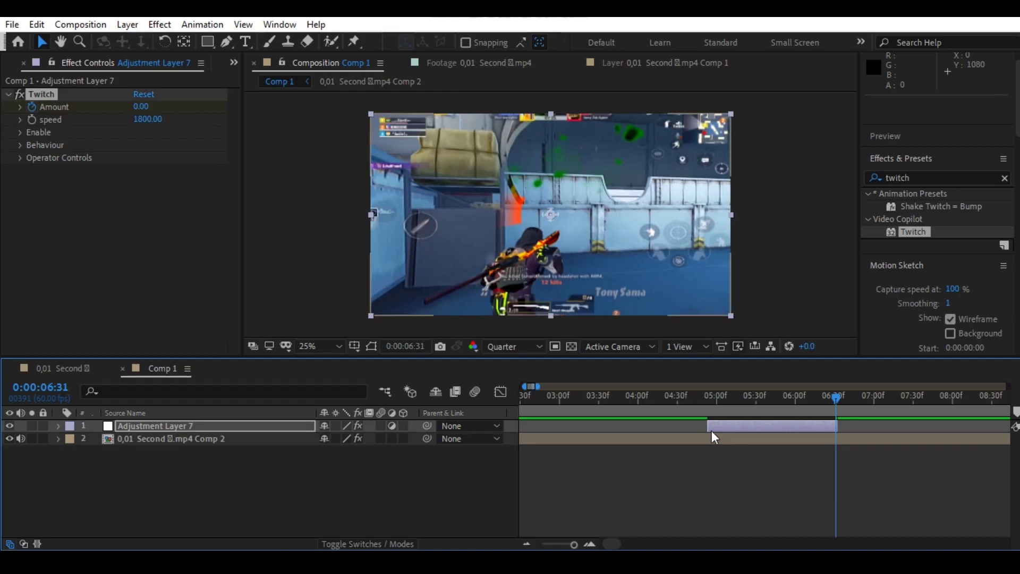
Step: Reveal the adjustment layer's Twitch Amount keyframes and display their value curve in the Graph Editor
key("u")
left_click_drag(874, 444, 681, 487)
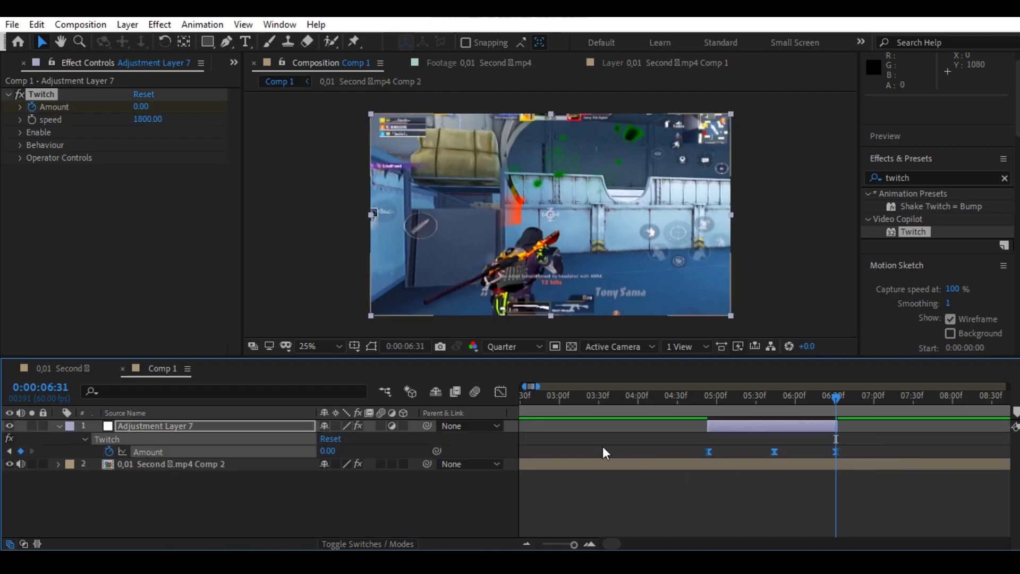
left_click(494, 392)
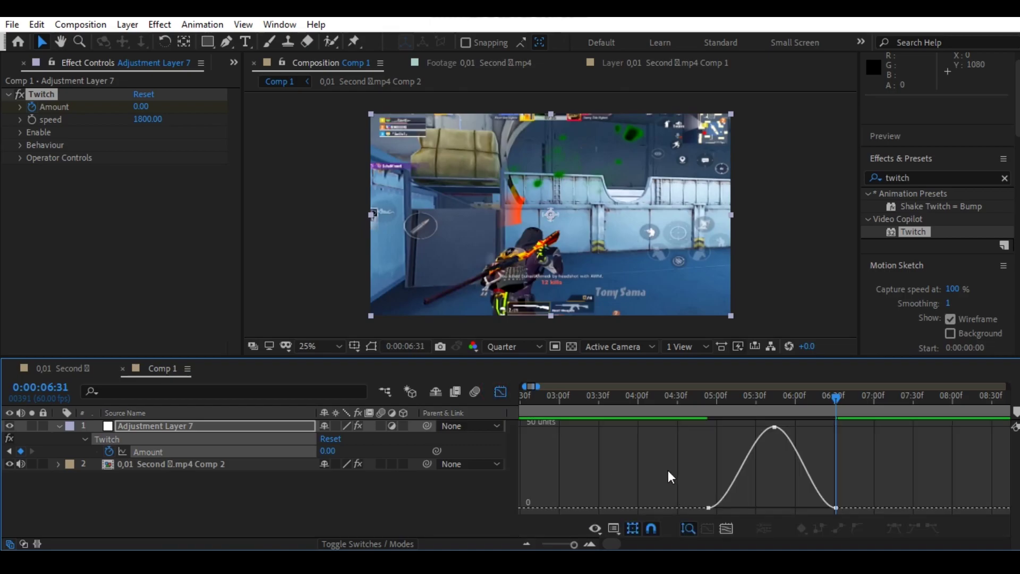
right_click(666, 445)
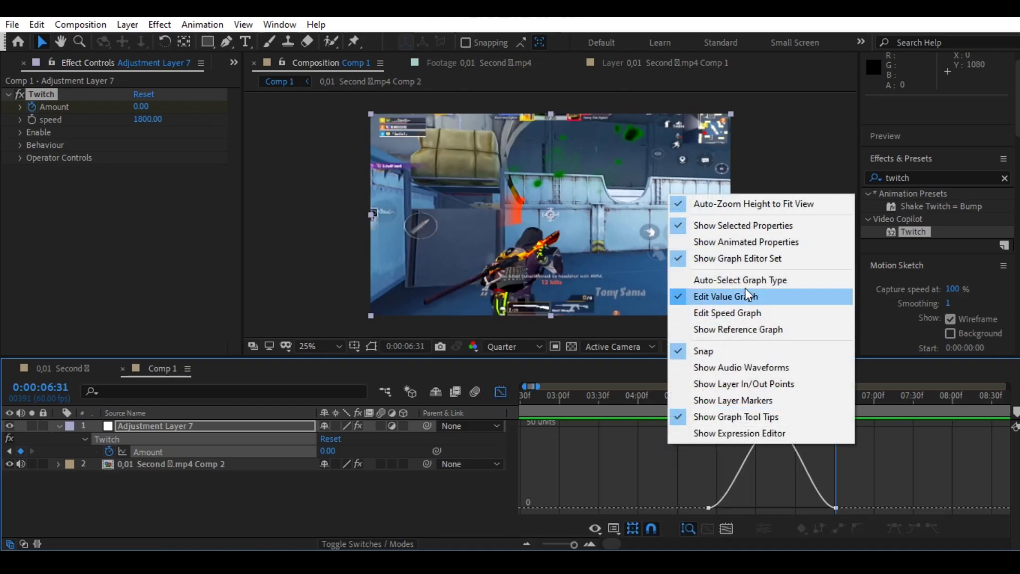
Step: Extend the easing handles of the first and last Twitch Amount keyframes inward until they nearly reach the middle keyframe's time
left_click(709, 507)
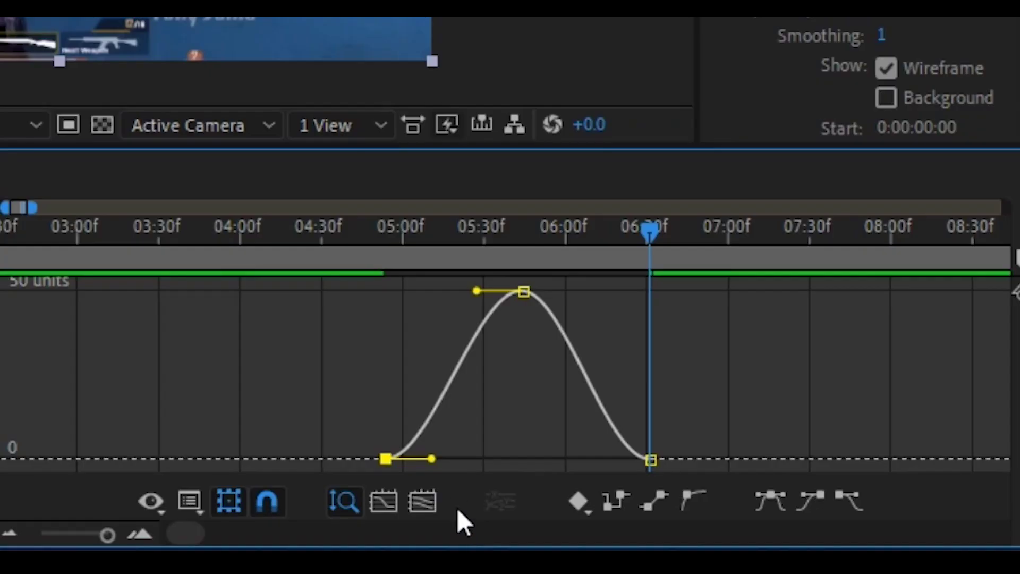
left_click(522, 246)
left_click_drag(431, 458, 519, 458)
left_click(651, 460)
left_click_drag(633, 458, 536, 458)
Step: Shorten both easing handles of the middle Twitch Amount keyframe so the curve forms a sharp peak
left_click_drag(608, 329, 367, 206)
left_click_drag(559, 292, 539, 291)
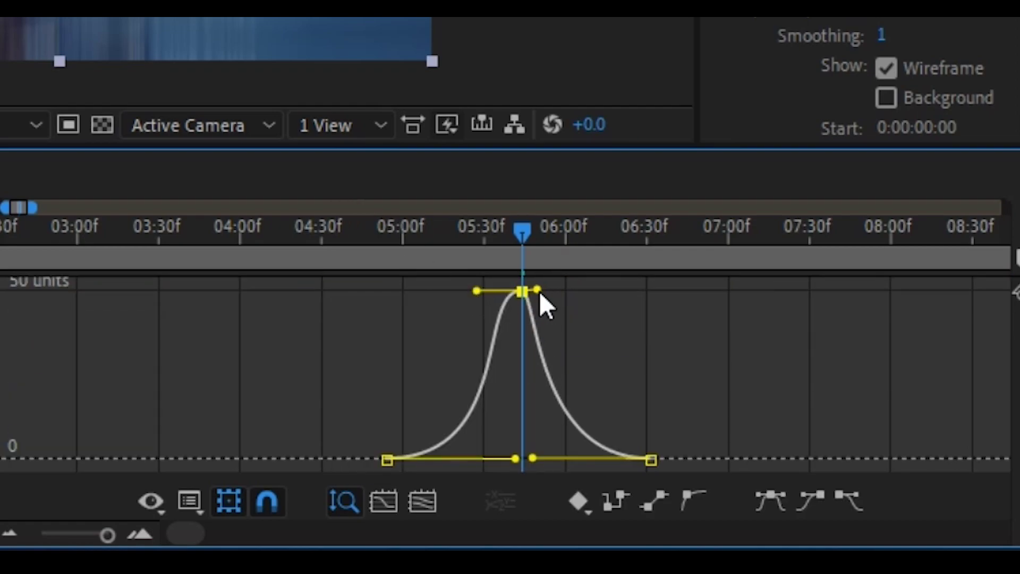
left_click_drag(752, 427, 767, 429)
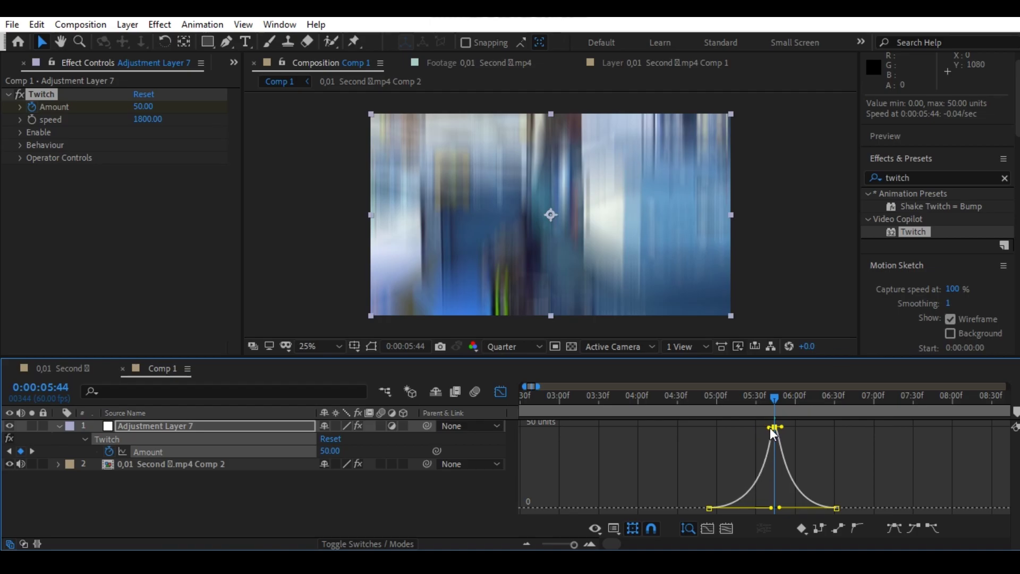
left_click_drag(765, 427, 769, 428)
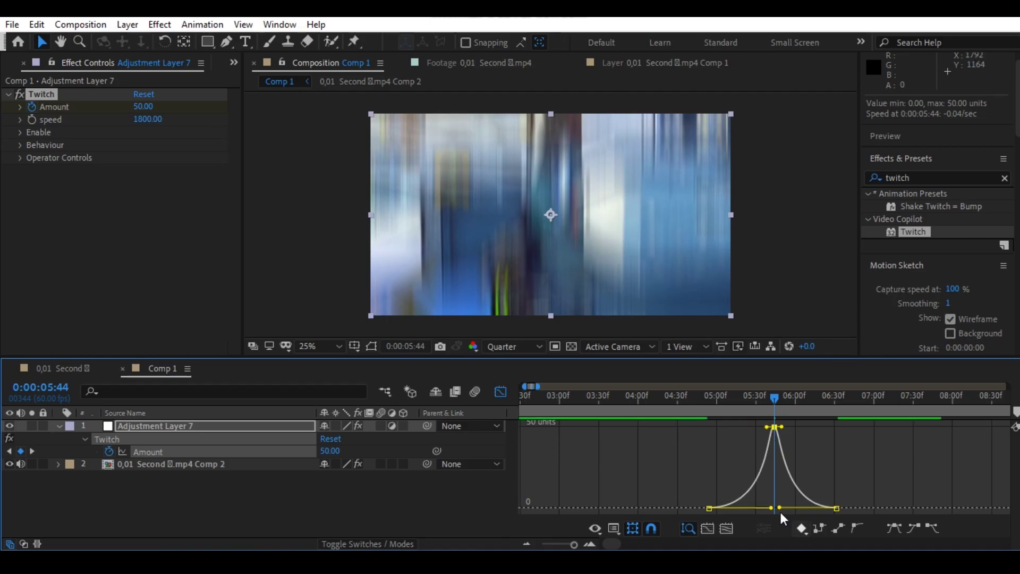
Step: Leave the Graph Editor, zoom out the timeline and play back the Twitch shake from the start of the composition
left_click(500, 391)
left_click(483, 493)
left_click_drag(562, 544, 572, 544)
left_click_drag(603, 408, 558, 418)
left_click_drag(557, 418, 523, 409)
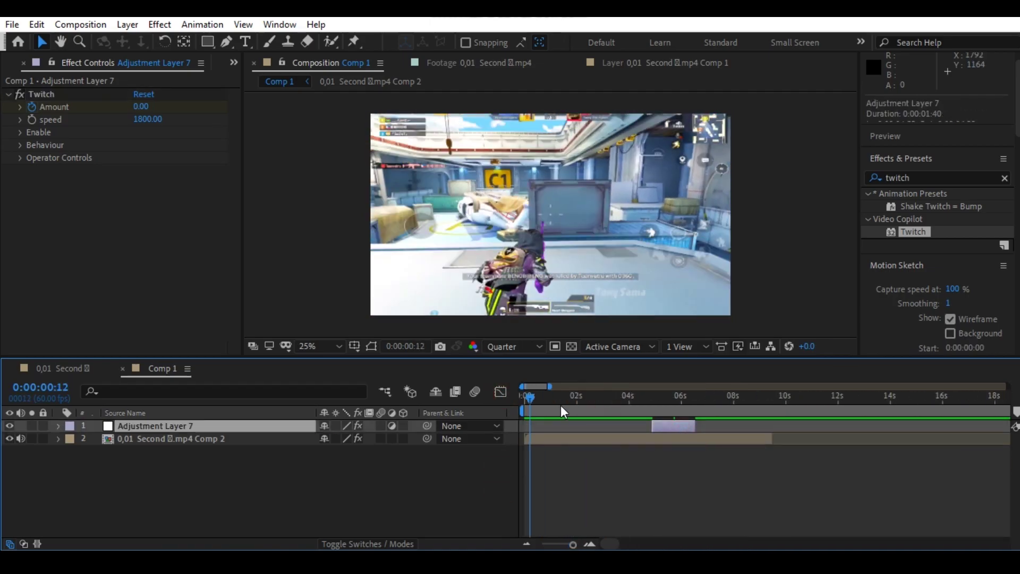
left_click(488, 454)
key("space")
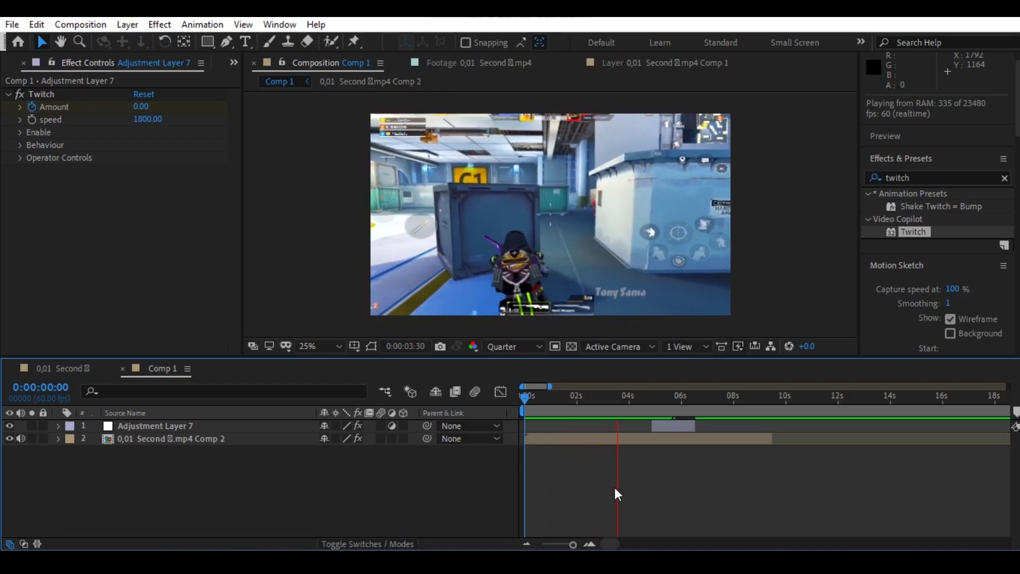
left_click(554, 396)
key("space")
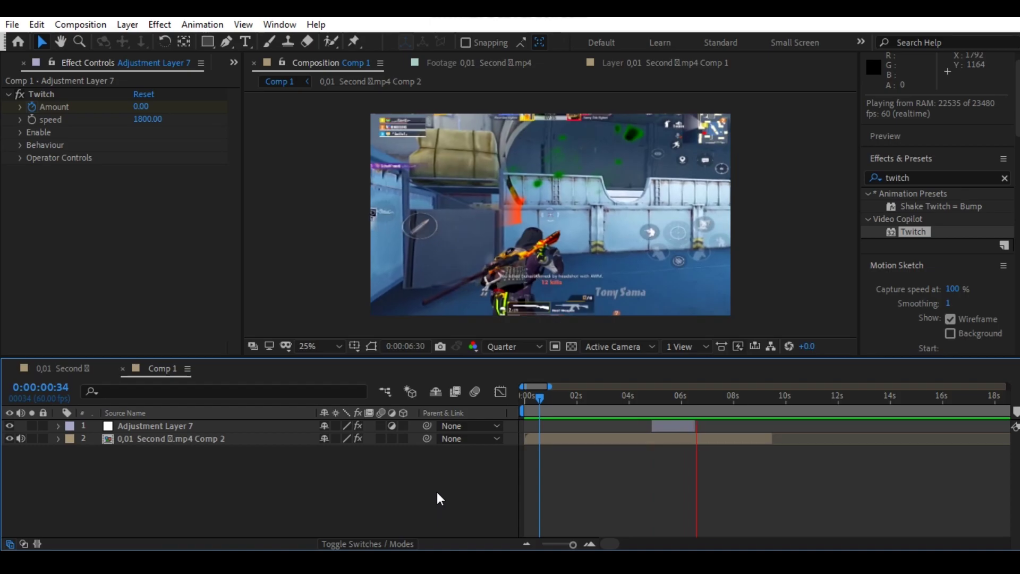
Step: Move Adjustment Layer 7 slightly later in time and play back the shake from 0:00:03:34
left_click_drag(664, 402, 683, 427)
left_click_drag(646, 405, 619, 406)
key("space")
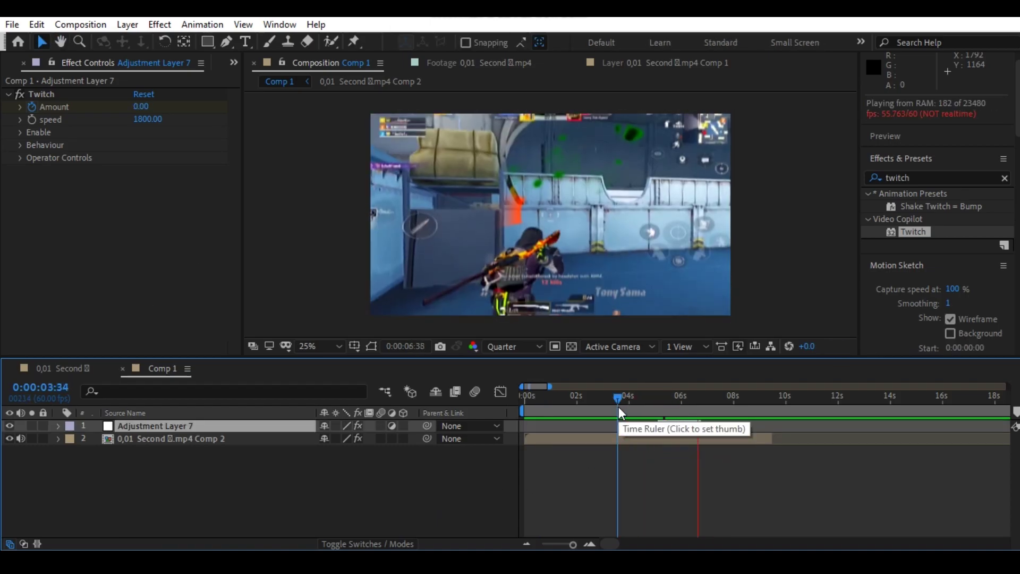
left_click(638, 399)
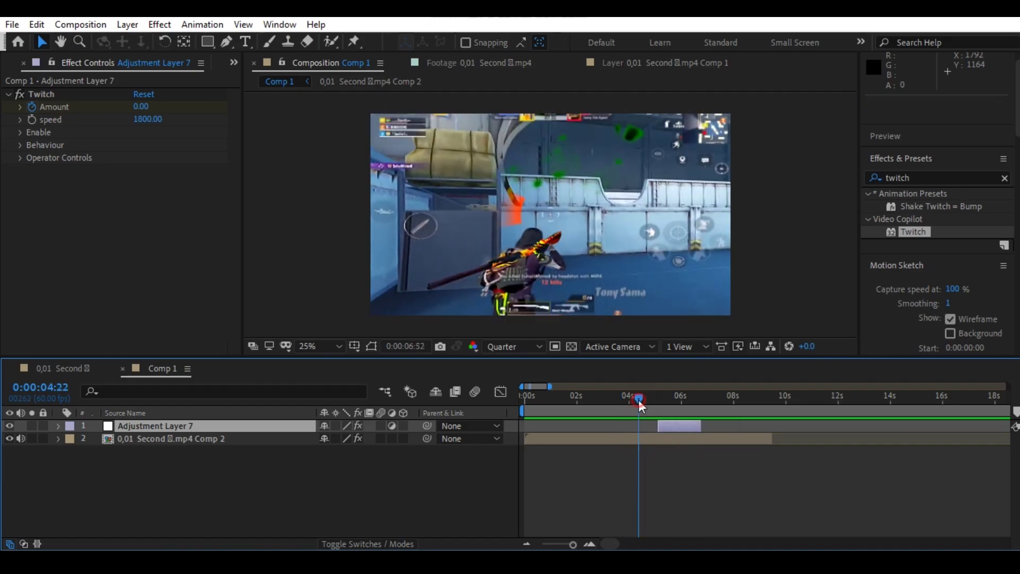
Step: Nudge Adjustment Layer 7 slightly later again and play back the shake from 0:00:04:11
left_click(652, 403)
key("space")
left_click_drag(651, 402, 611, 399)
left_click(649, 403)
key("space")
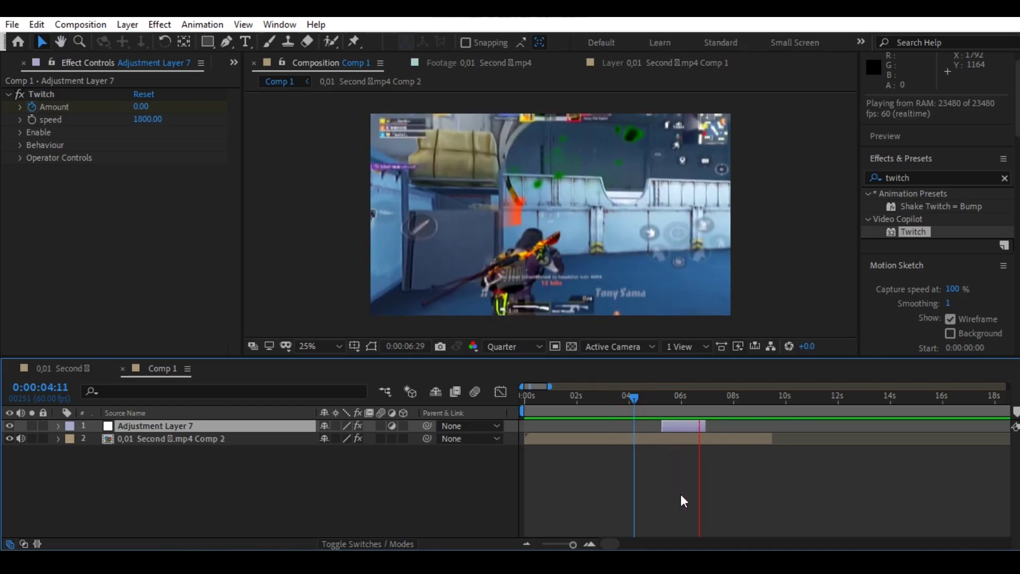
key("space")
Step: Step frame by frame to the scene change at 0:00:06:16 and split the gameplay clip layer there
left_click_drag(664, 397, 687, 420)
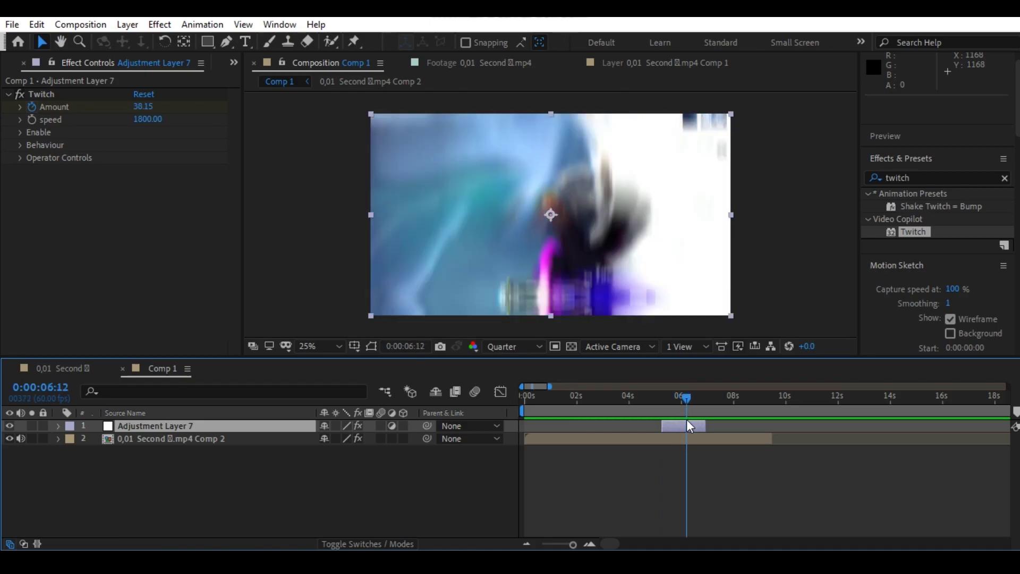
key("Page_Down")
key("Page_Down")
key("Page_Down")
key("Page_Down")
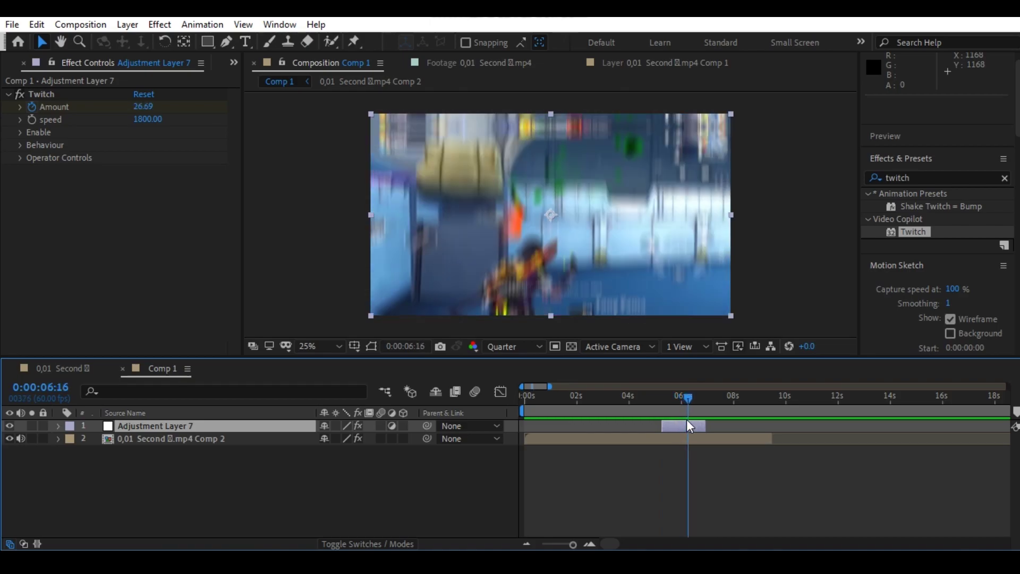
key("Page_Down")
key("Page_Down")
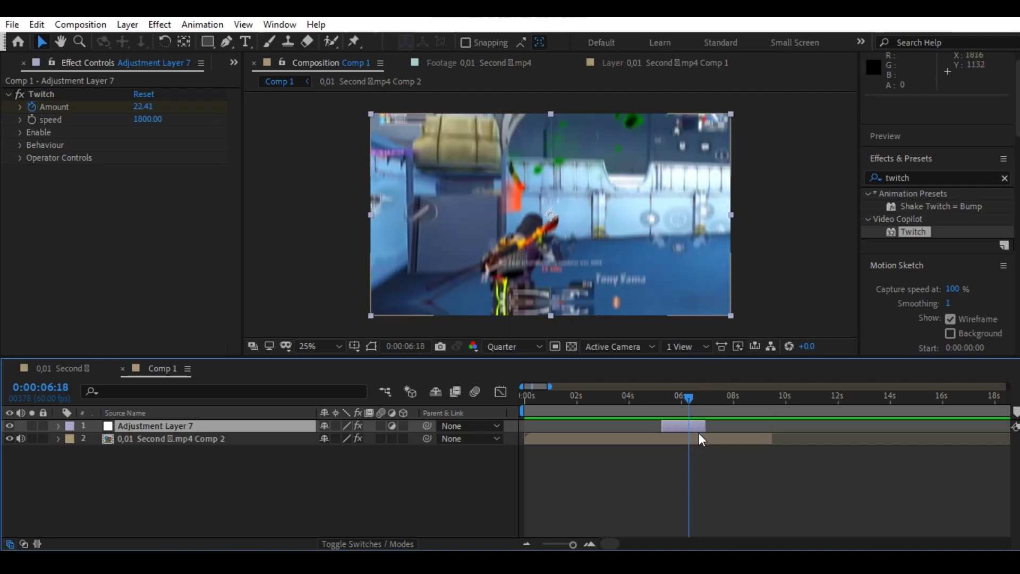
key("Page_Up")
key("Page_Up")
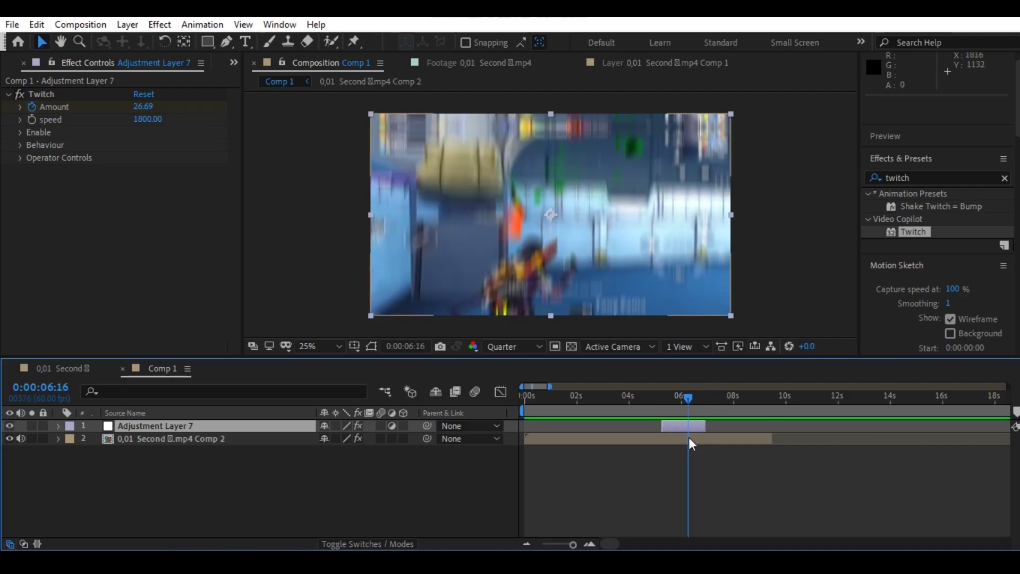
left_click(689, 438)
key("ctrl+shift+d")
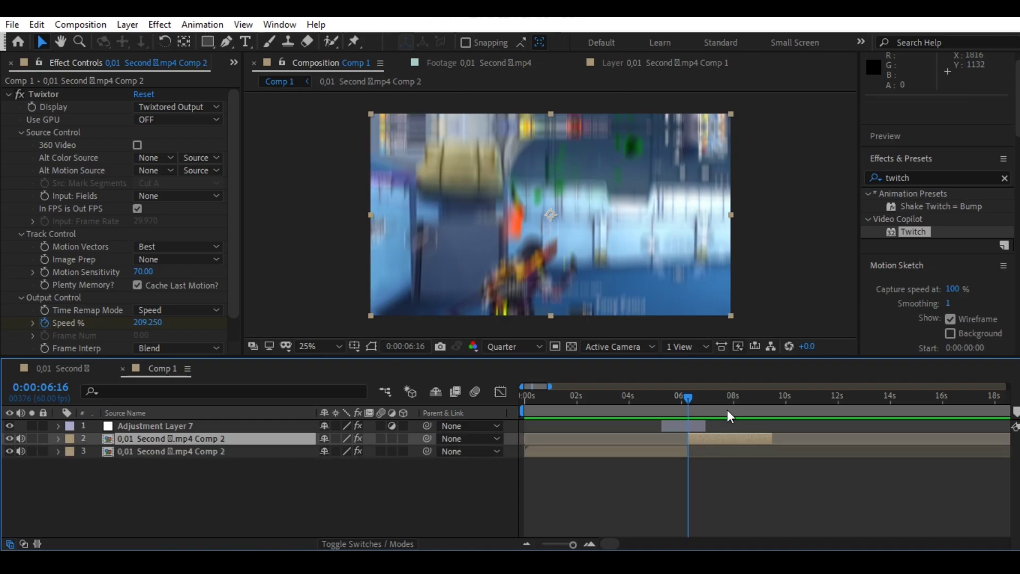
Step: Apply the Wiggle - position preset to the second part of the split clip and place it above Twixtor
double_click(924, 177)
type("w")
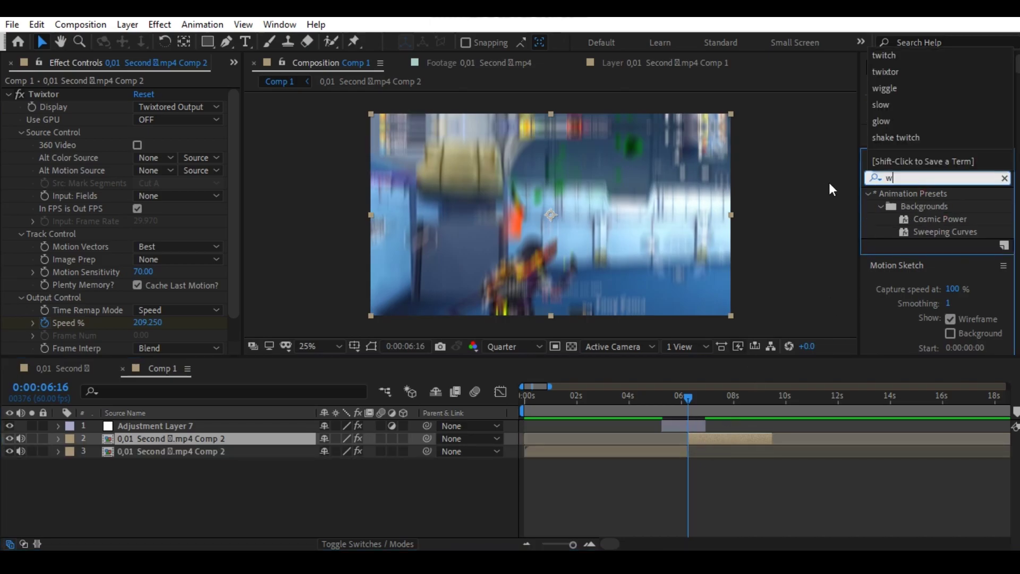
type("iggle")
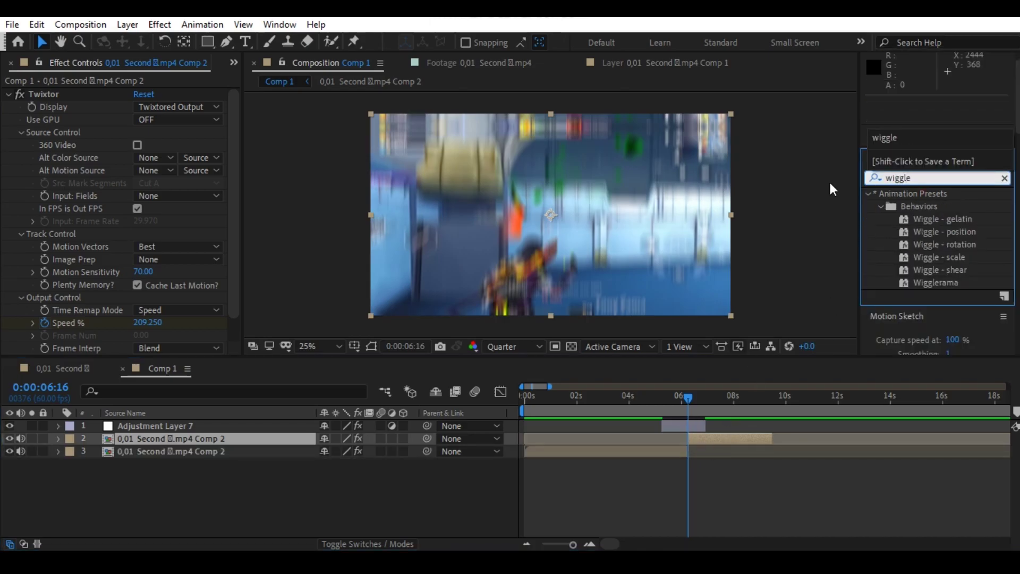
left_click(951, 232)
left_click_drag(963, 232, 728, 439)
scroll(160, 265, "up", 4)
left_click_drag(78, 250, 82, 94)
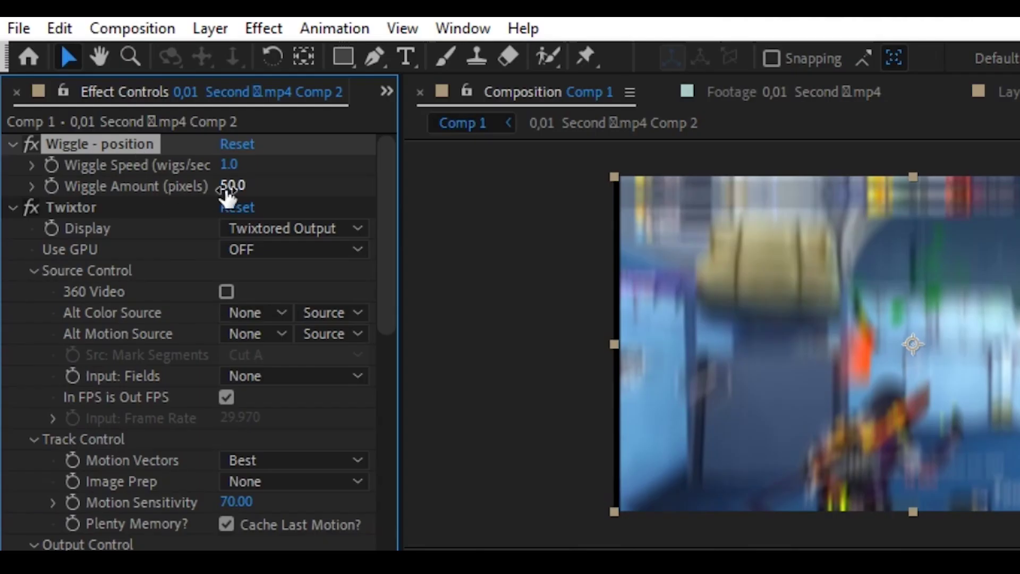
Step: Set the wiggle speed to 50 and the wiggle amount to 10 pixels
left_click(229, 165)
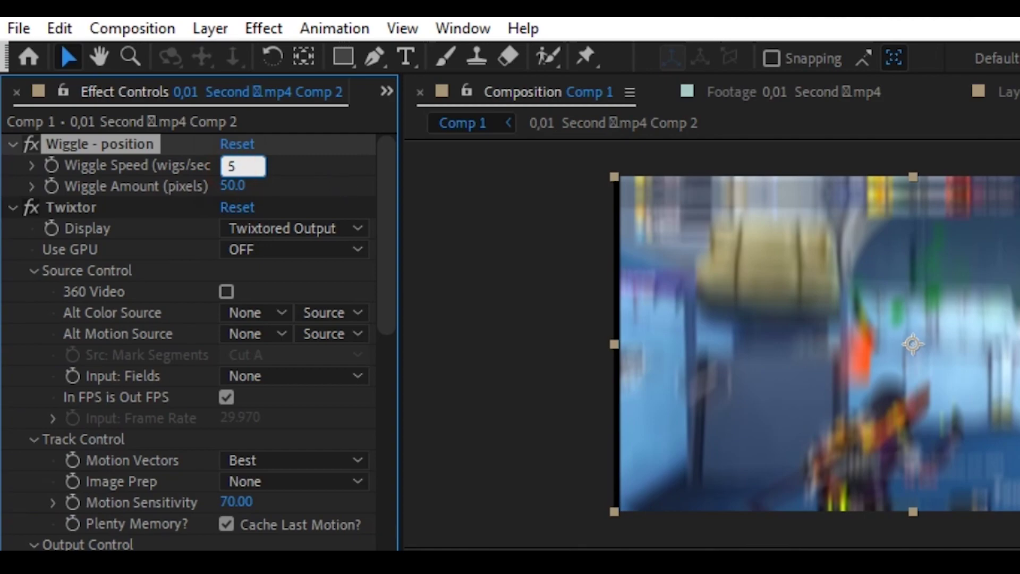
type("50")
key("Return")
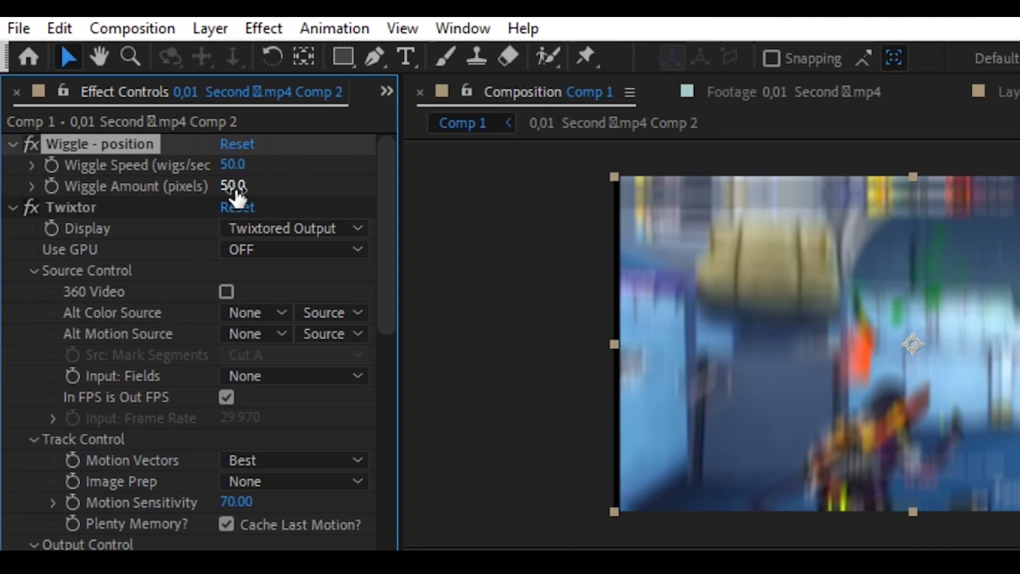
left_click(234, 186)
type("10")
key("Return")
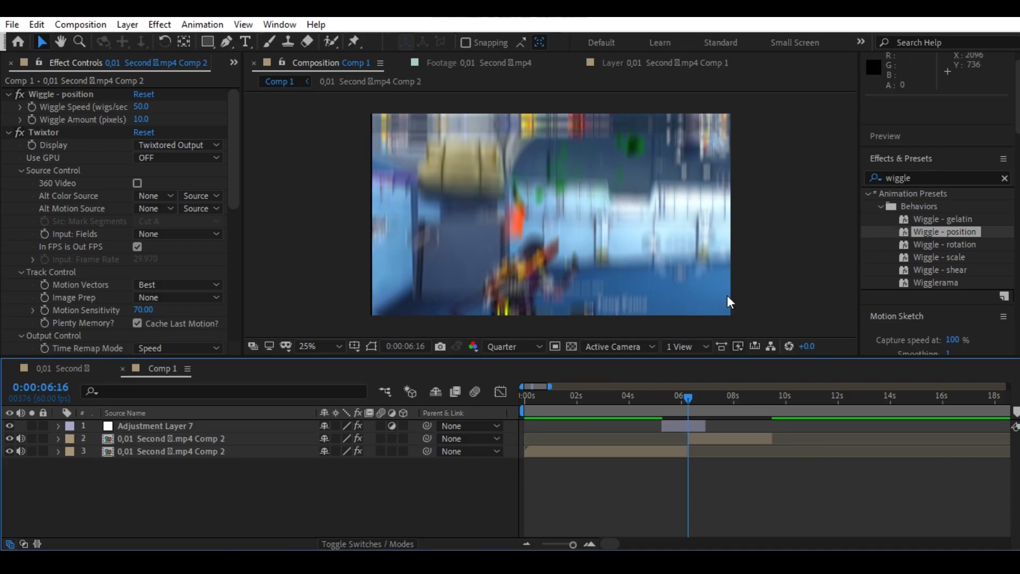
Step: Search the effects for crop, then create a new adjustment layer that starts at 0:00:06:16 by splitting it and deleting the earlier part
key("ctrl+f")
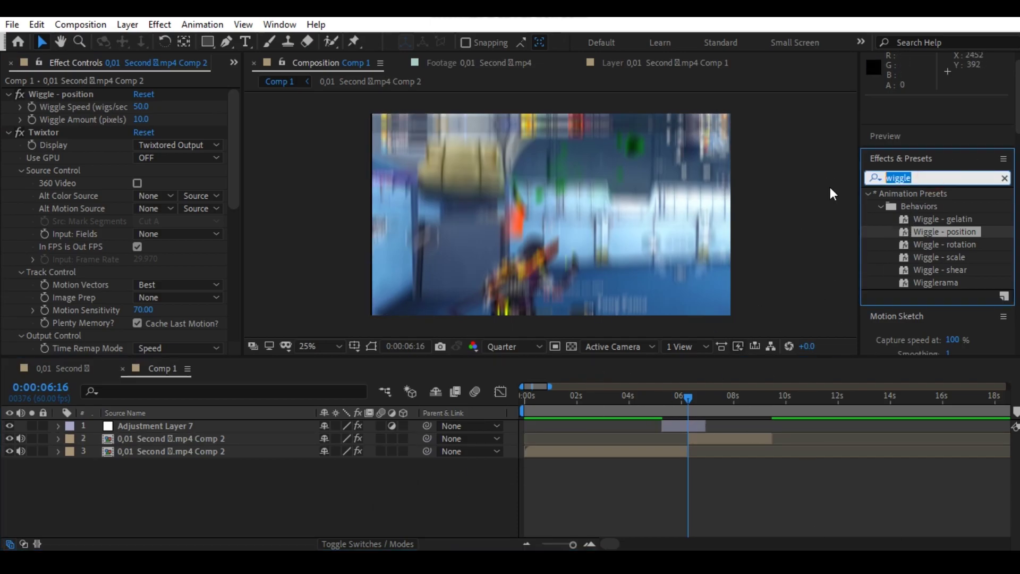
type("crop")
right_click(249, 508)
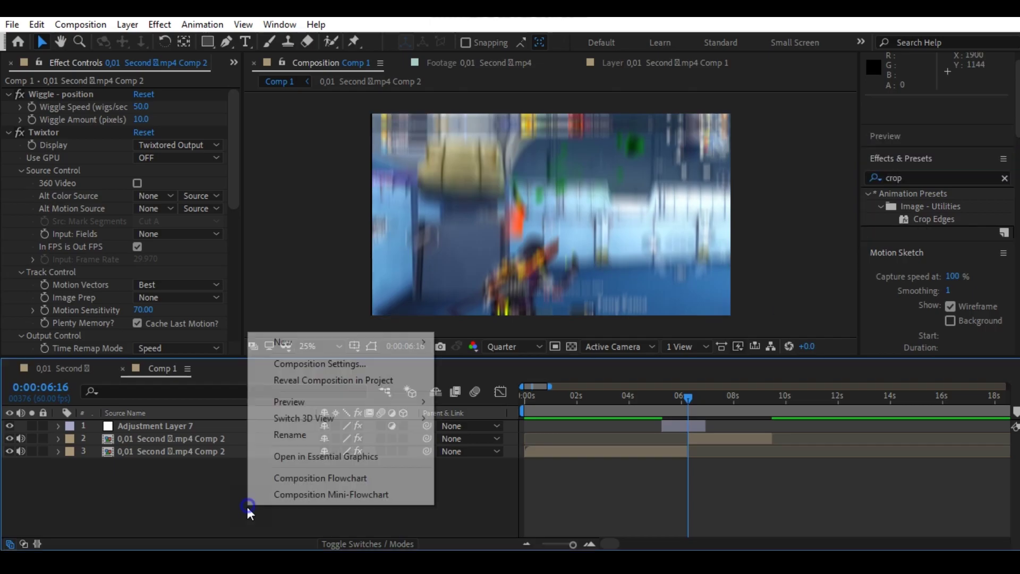
mouse_move(295, 344)
left_click(484, 462)
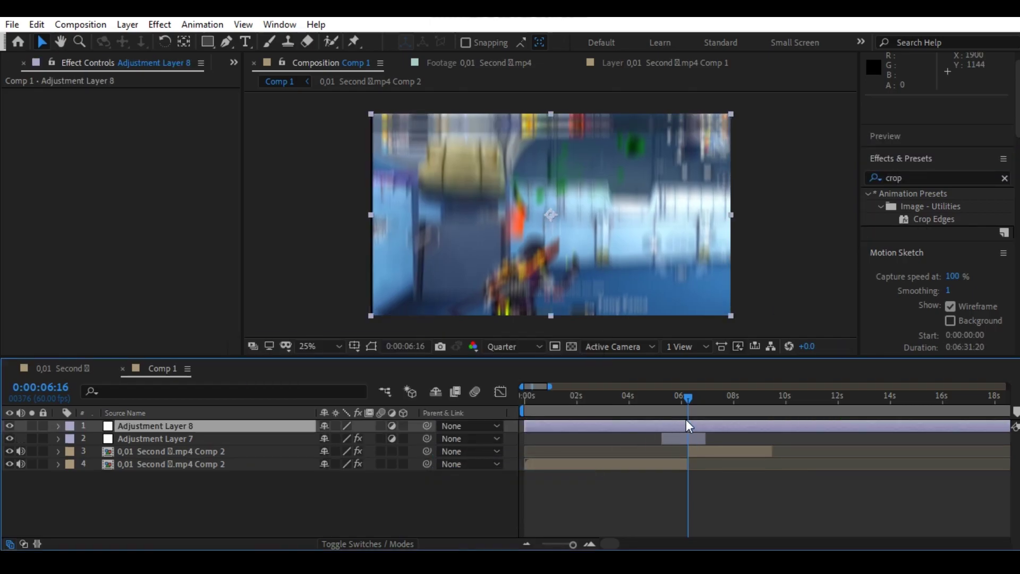
key("ctrl+shift+d")
left_click(649, 439)
key("Delete")
Step: Apply Crop Edges to the new adjustment layer, keep only its top and bottom crops, and set the crop amount to 10%
left_click_drag(917, 219, 729, 426)
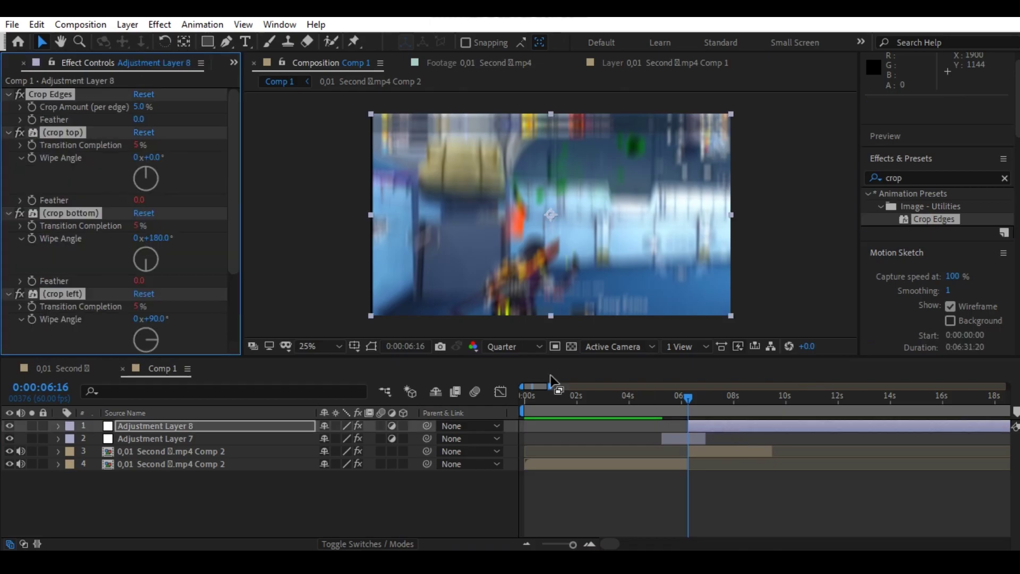
left_click(85, 184)
left_click(59, 294)
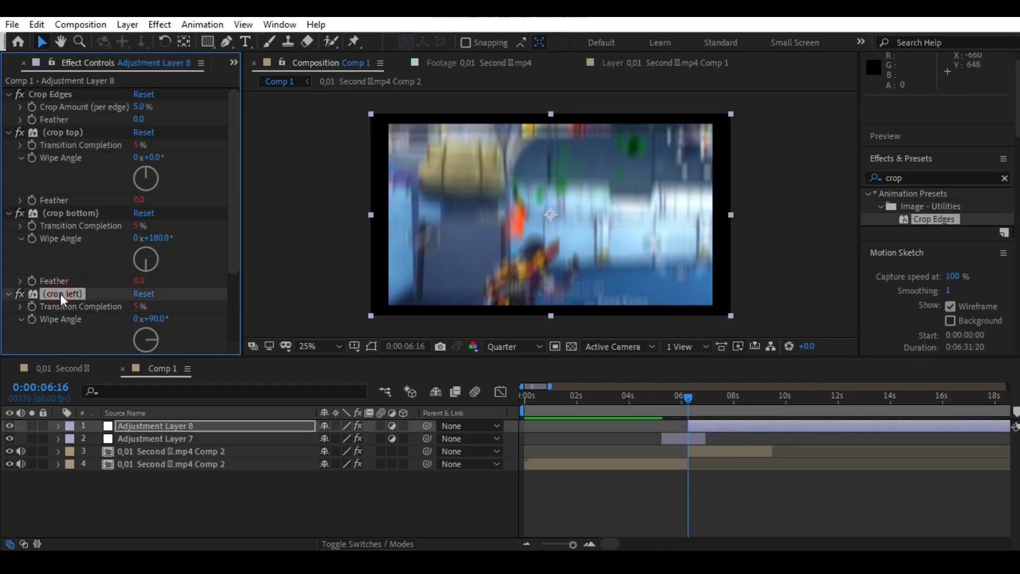
key("Delete")
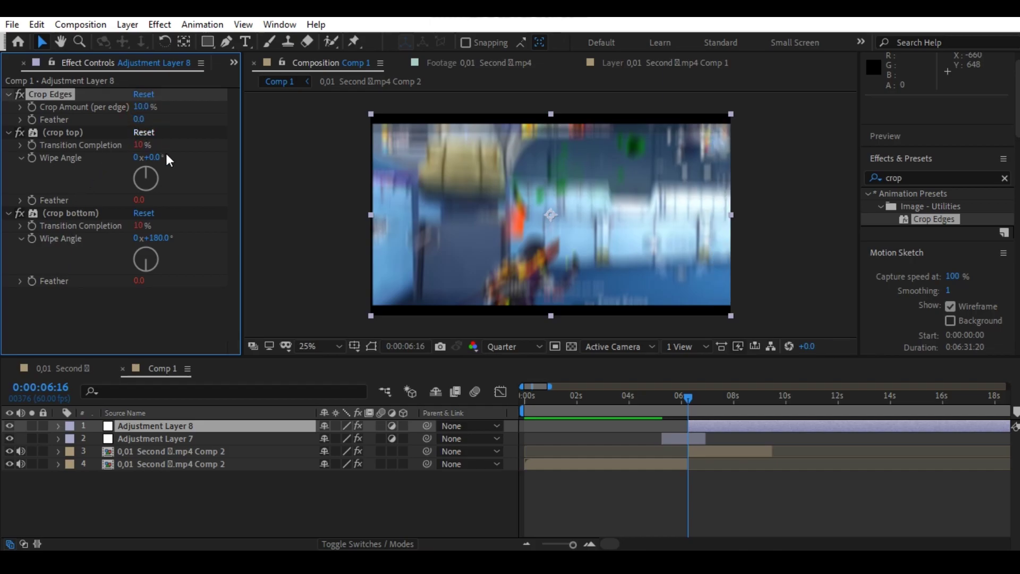
left_click(407, 489)
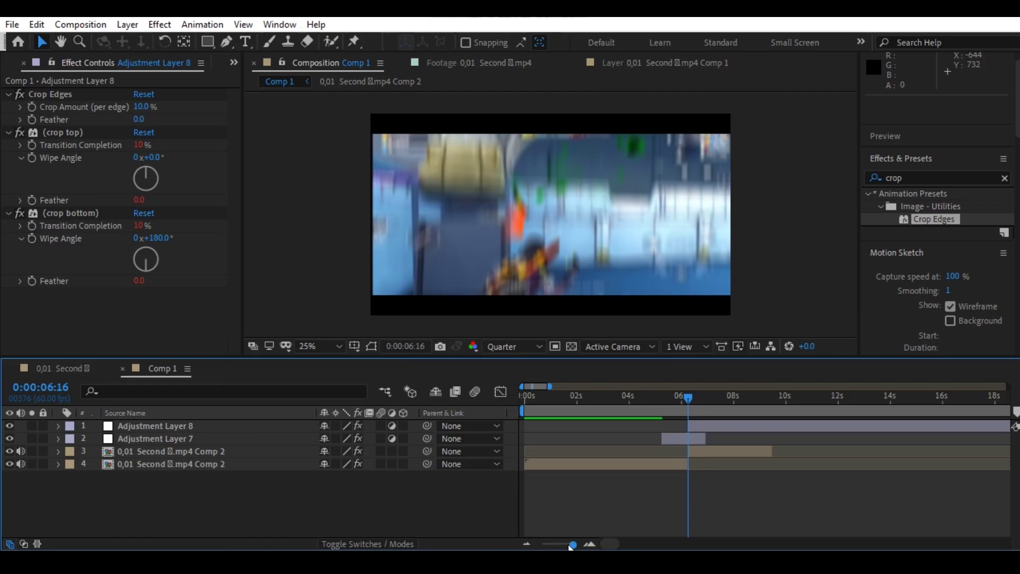
Step: Find the S_Flicker effect and apply it to both parts of the split gameplay clip
left_click_drag(571, 544, 543, 545)
left_click(909, 178)
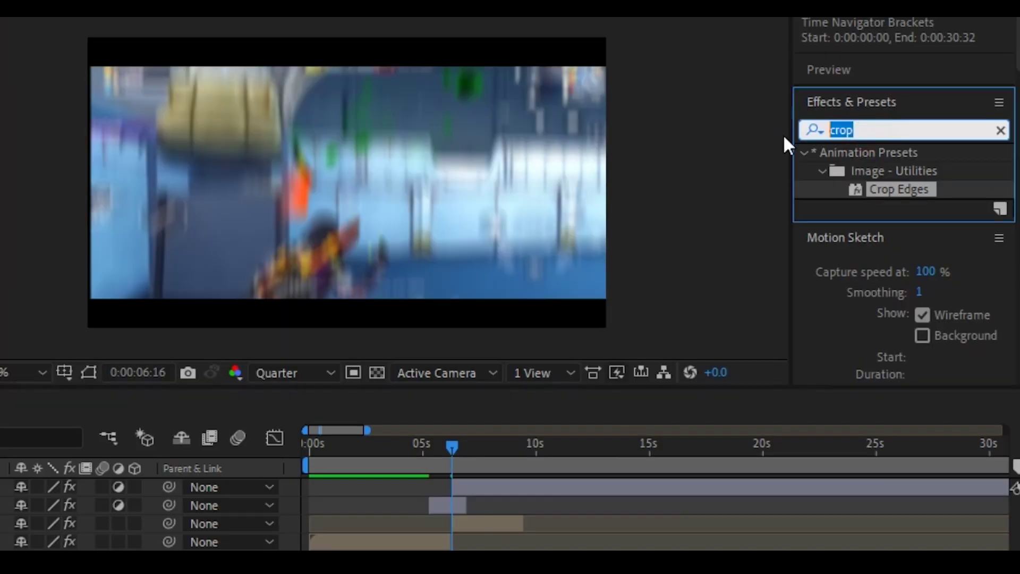
type("s")
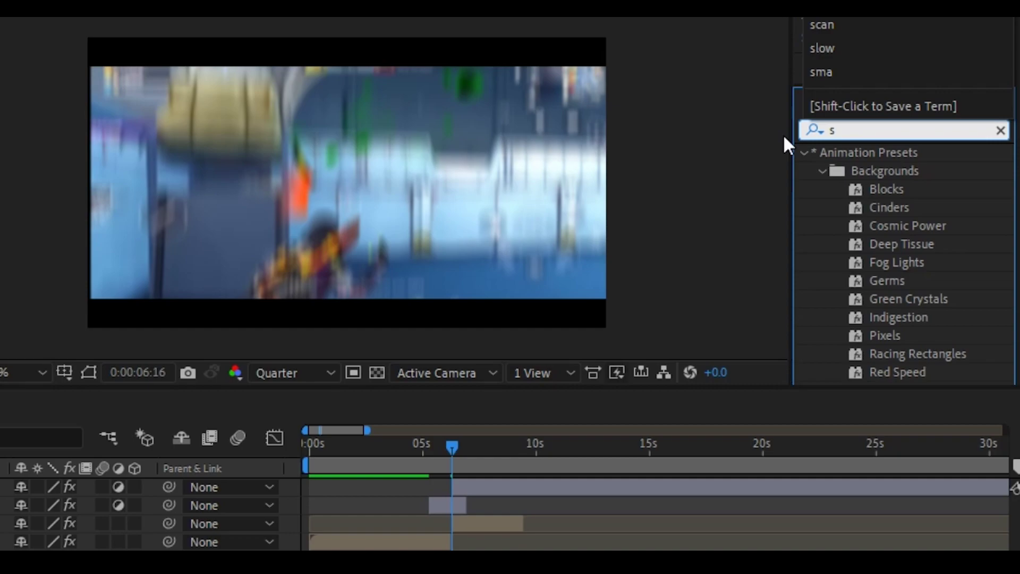
key("BackSpace")
type("flicker")
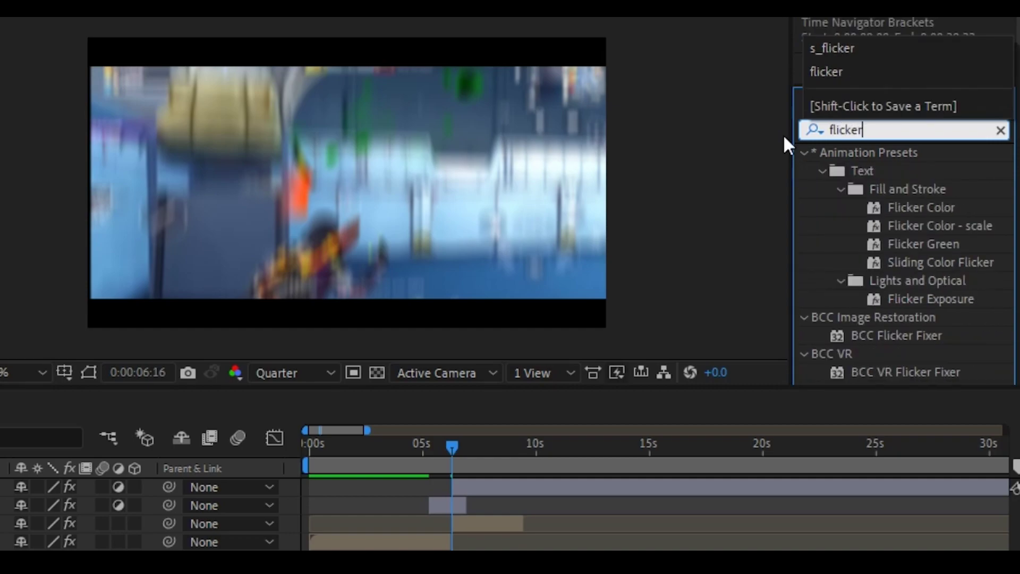
scroll(850, 264, "down", 5)
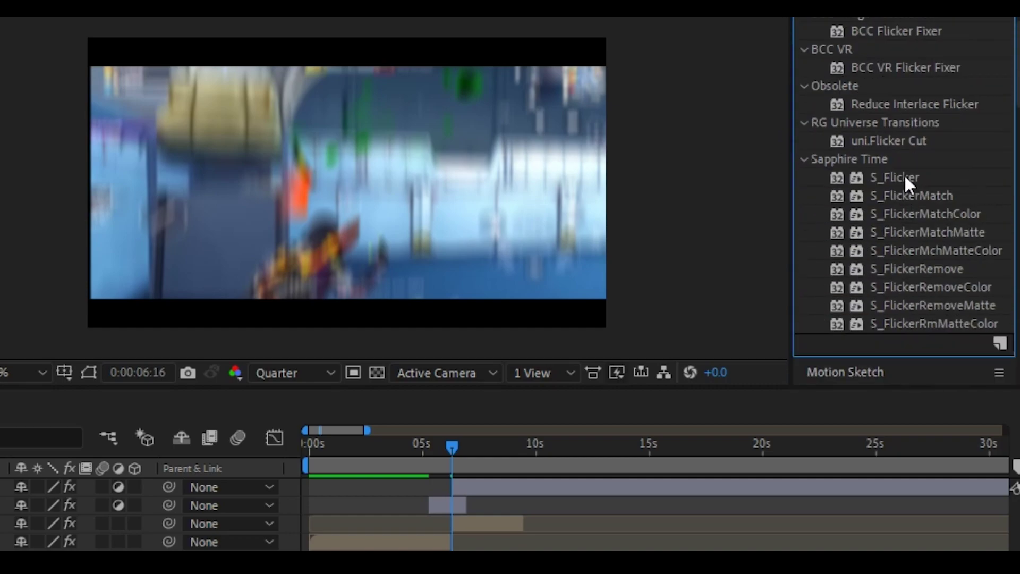
left_click_drag(904, 174, 526, 518)
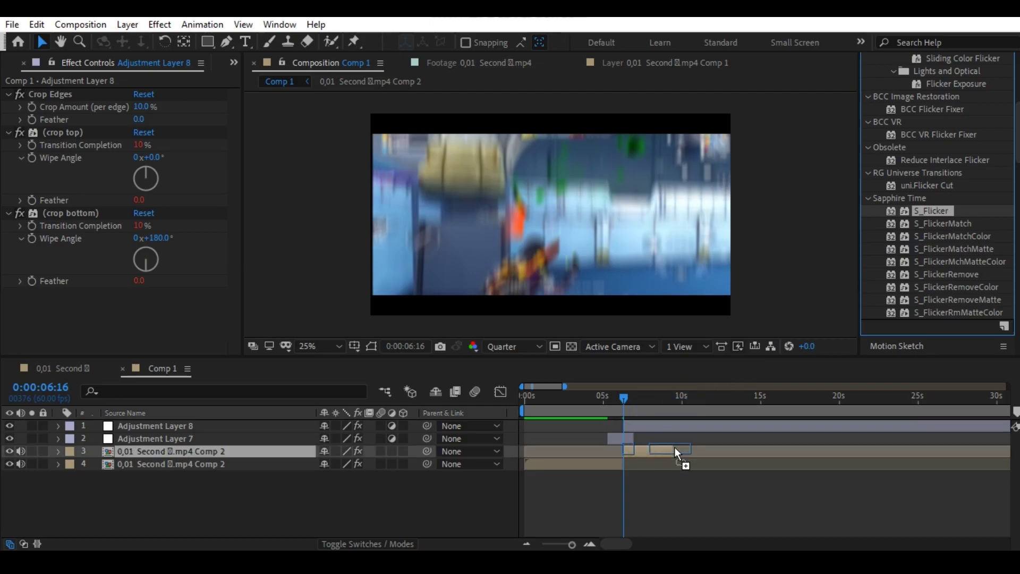
left_click_drag(675, 448, 658, 449)
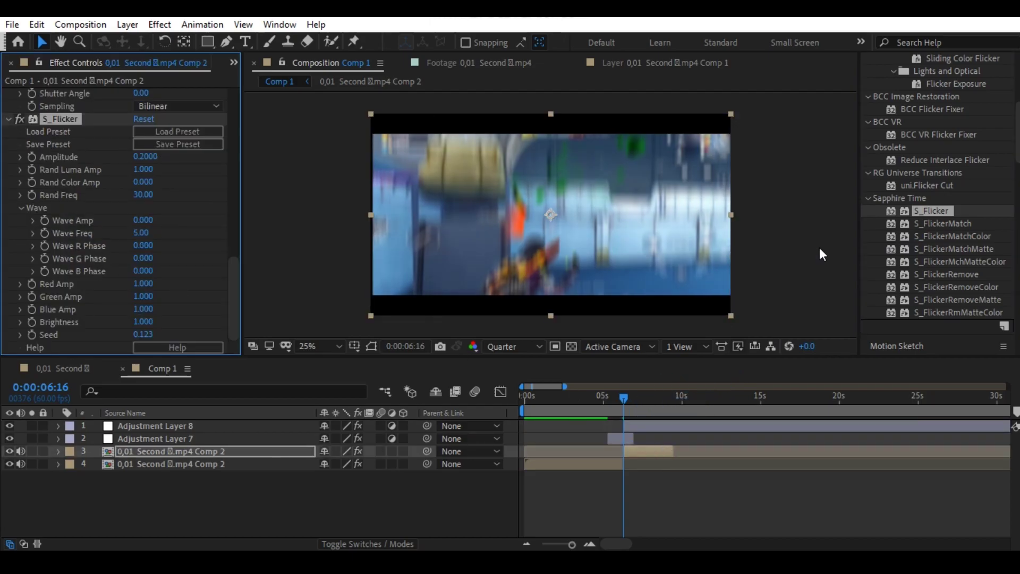
left_click_drag(925, 211, 579, 463)
Step: Create another adjustment layer above all layers and trim its end to the end of the gameplay clip
right_click(355, 517)
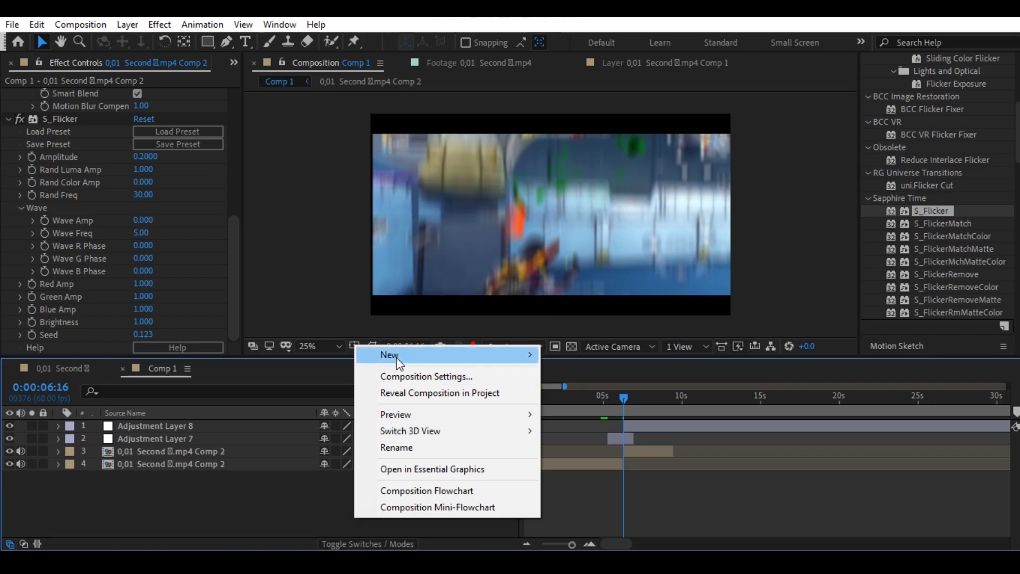
mouse_move(396, 358)
left_click(579, 471)
left_click_drag(662, 398, 671, 409)
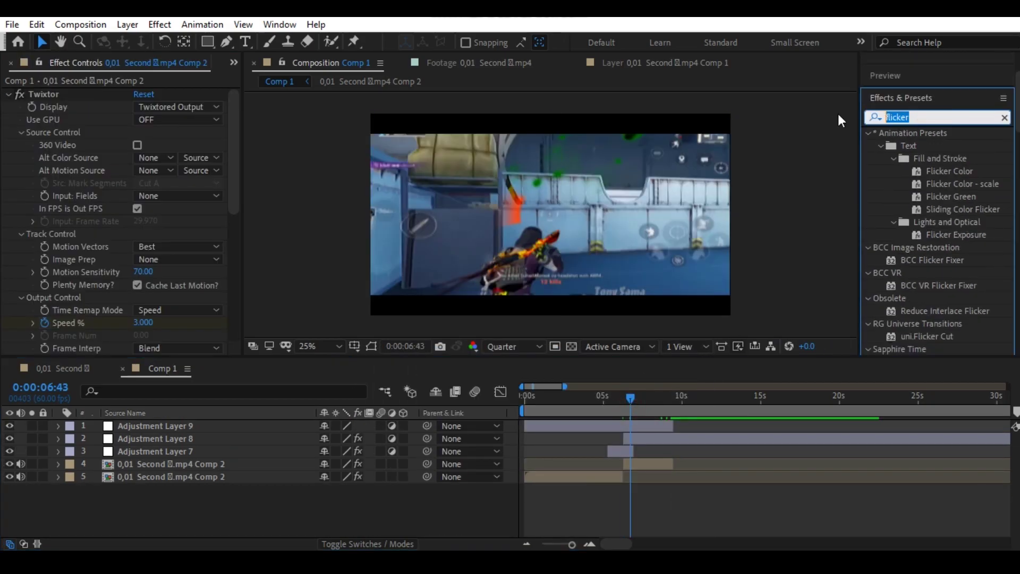
Step: Apply Sharpen with an amount of 30 to the topmost adjustment layer and play back the composition from the start
type("sharpen")
left_click_drag(923, 171, 588, 424)
left_click(142, 107)
left_click_drag(631, 397, 521, 405)
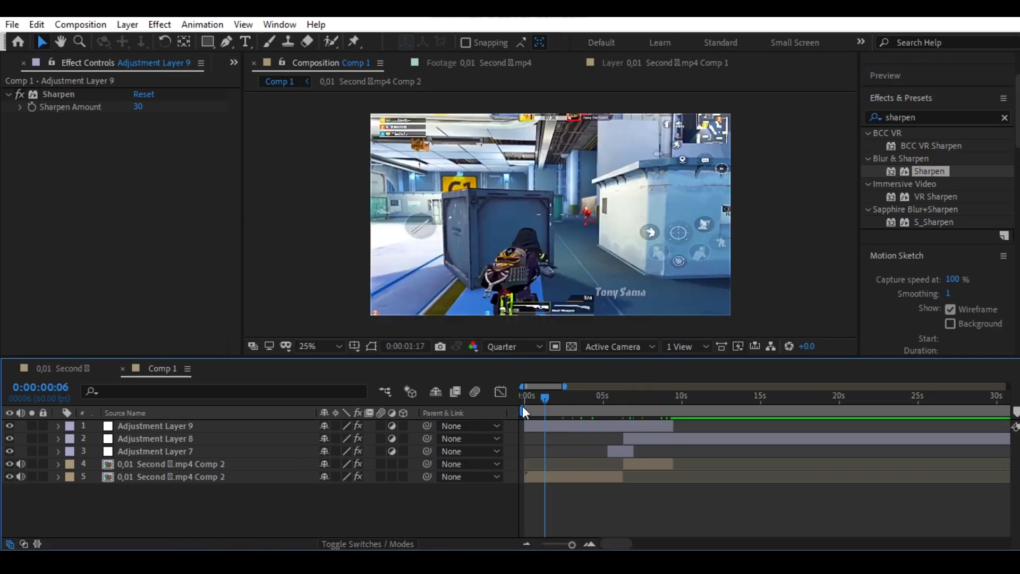
key("space")
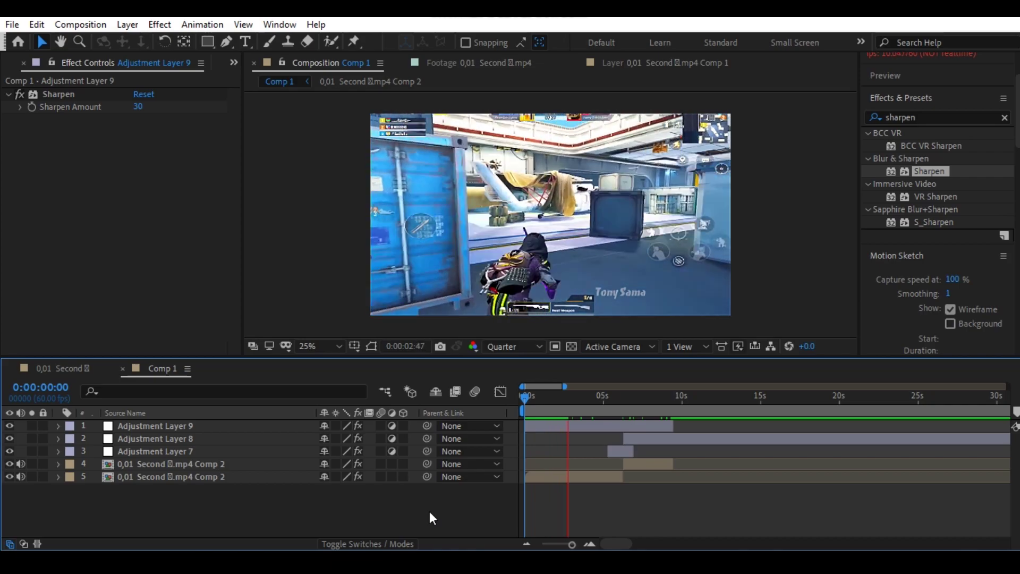